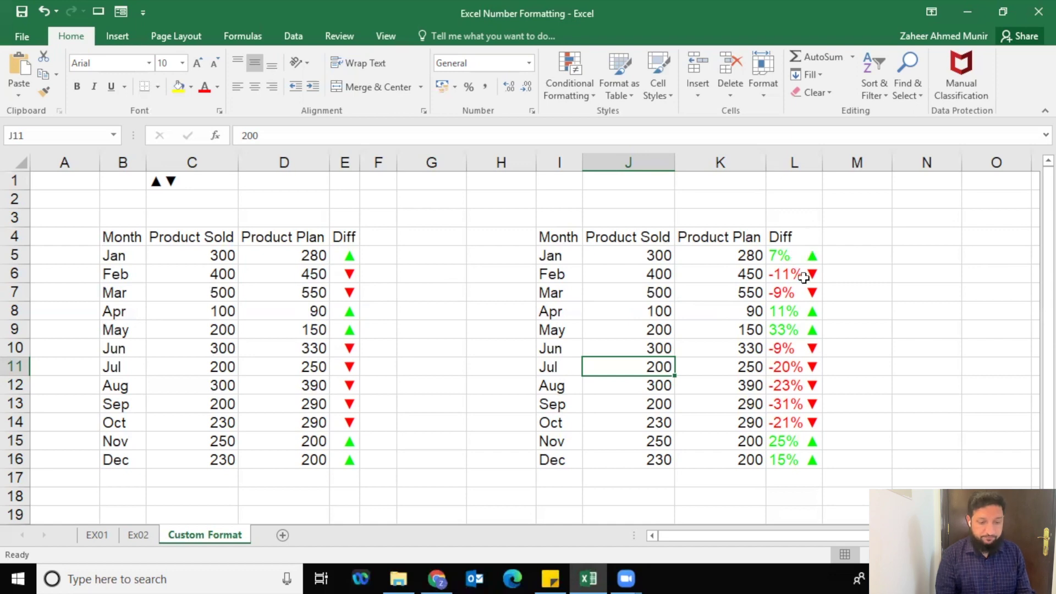
Create a copy of the Custom Format sheet and place it at the end of the workbook
right_click(219, 541)
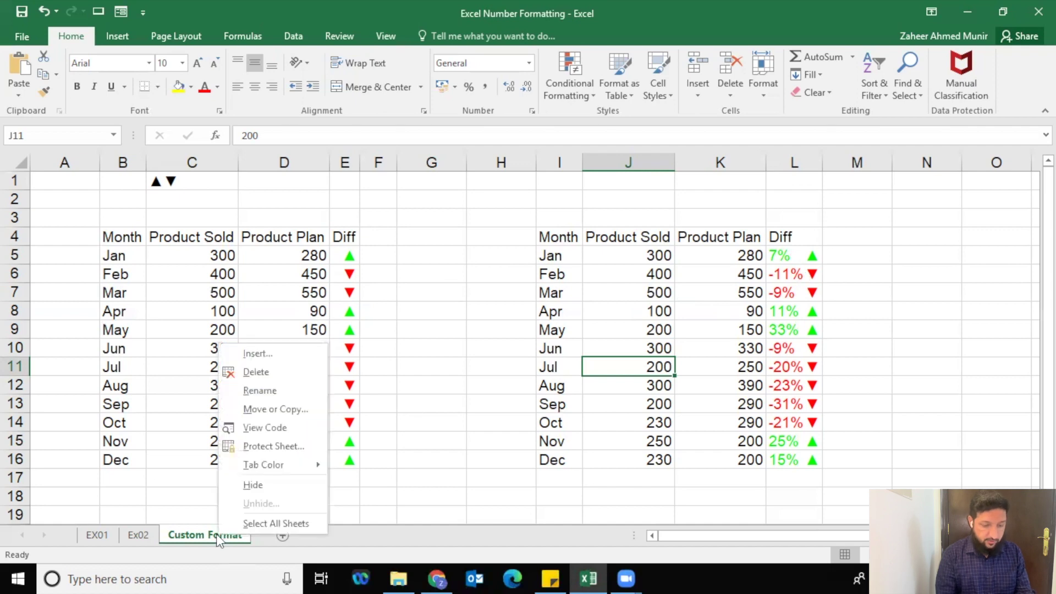
left_click(292, 410)
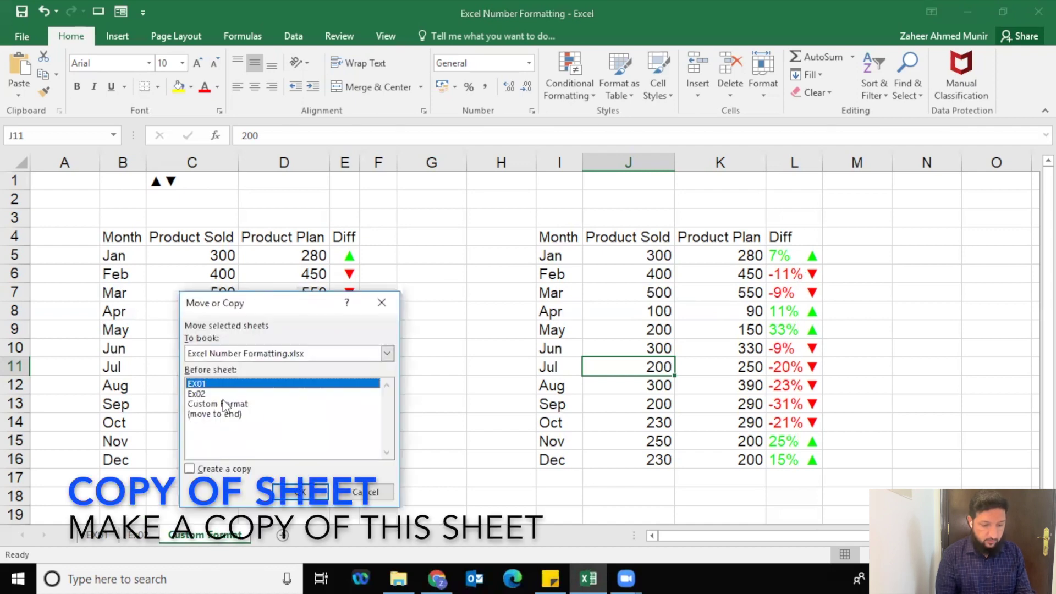
left_click(189, 470)
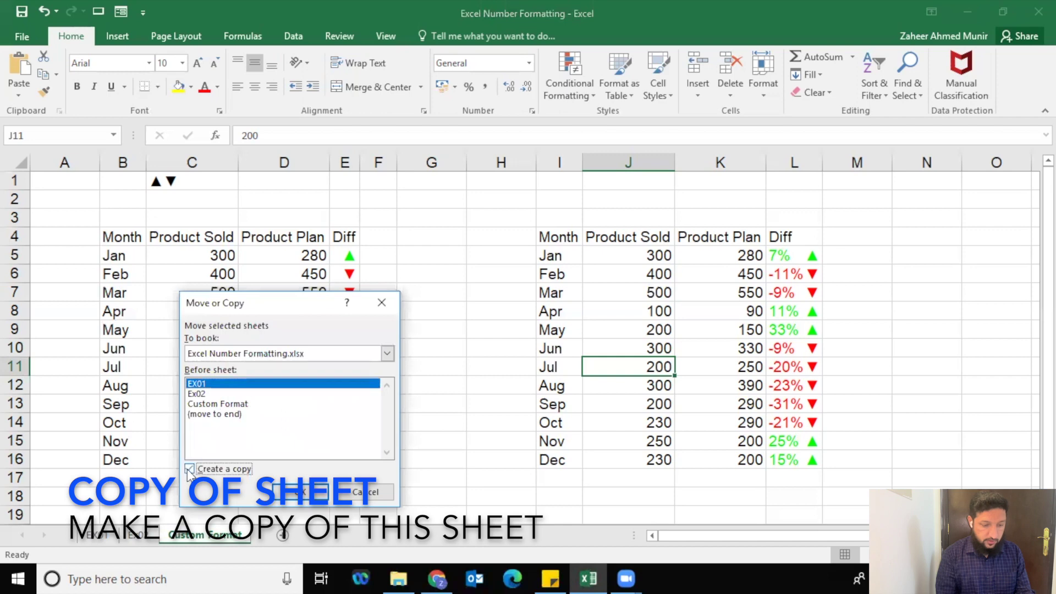
left_click(227, 414)
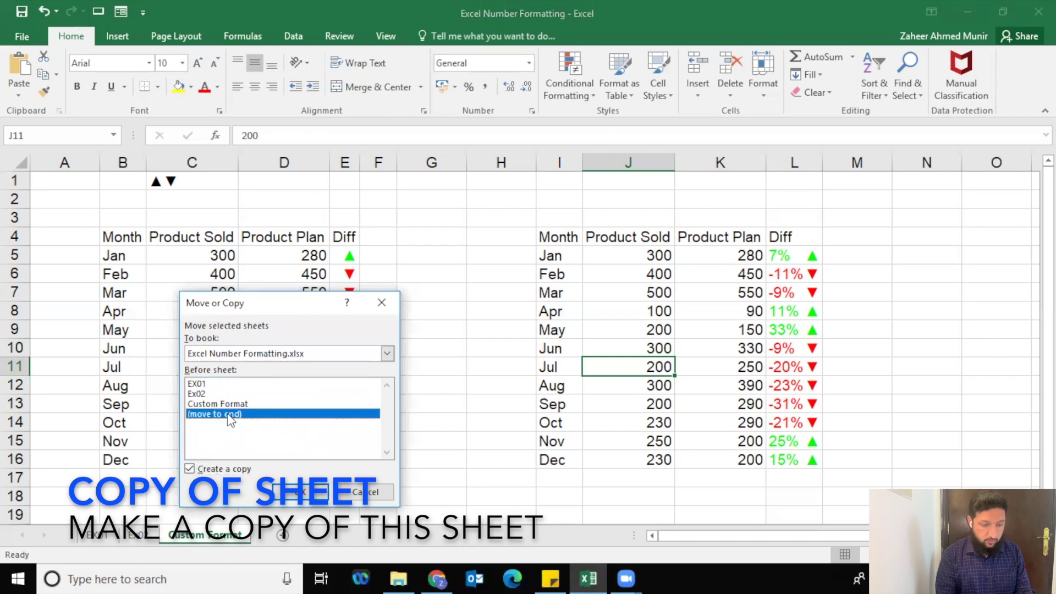
left_click(320, 500)
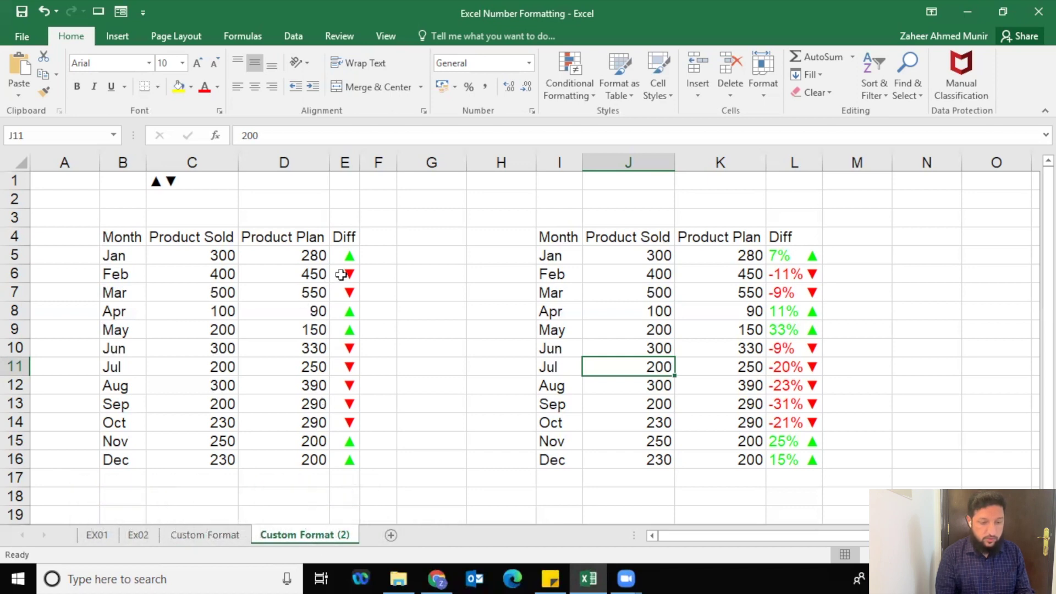
Clear all contents and formats from both Diff columns, rows 5 to 16, and delete the triangle symbols in C1
left_click_drag(344, 256, 349, 462)
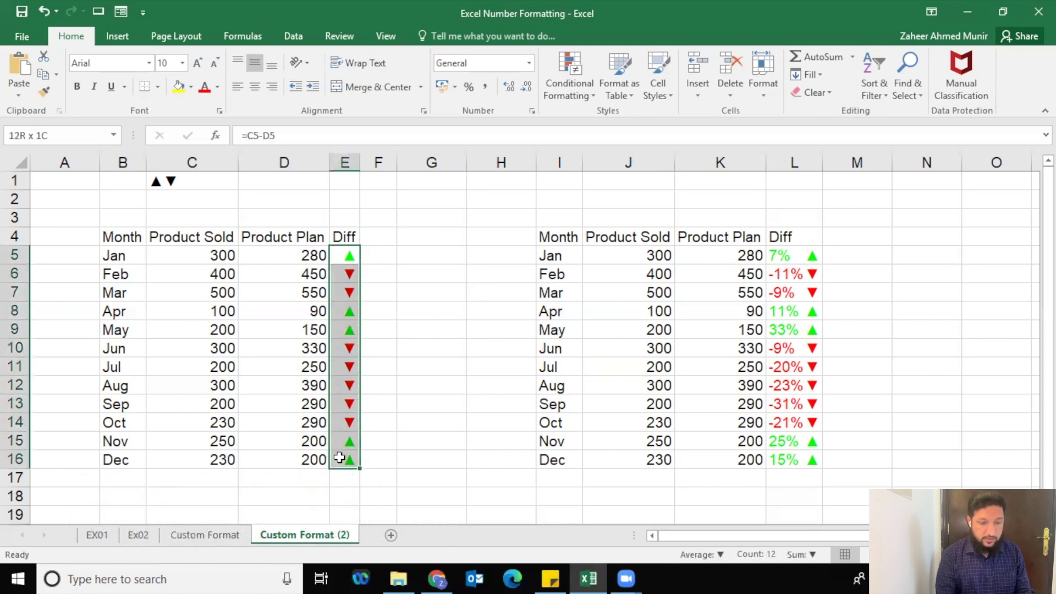
left_click(804, 95)
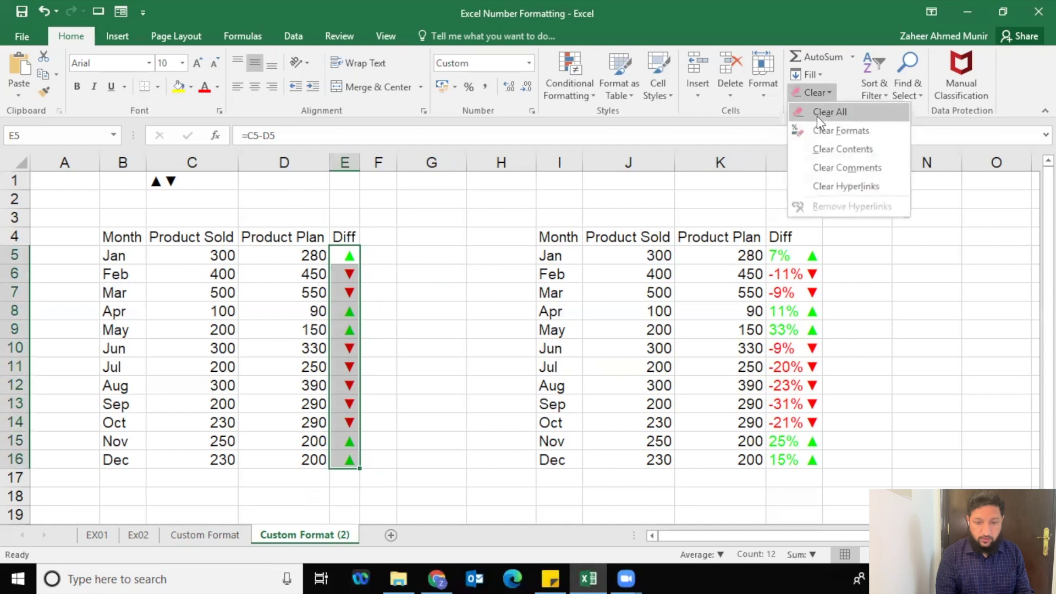
left_click(819, 114)
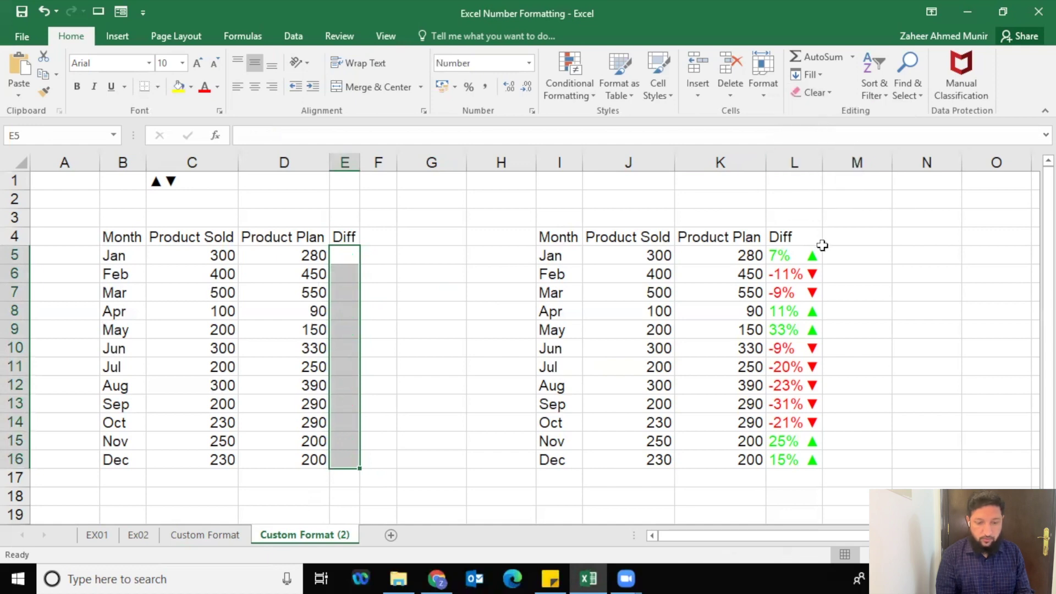
left_click_drag(792, 256, 785, 452)
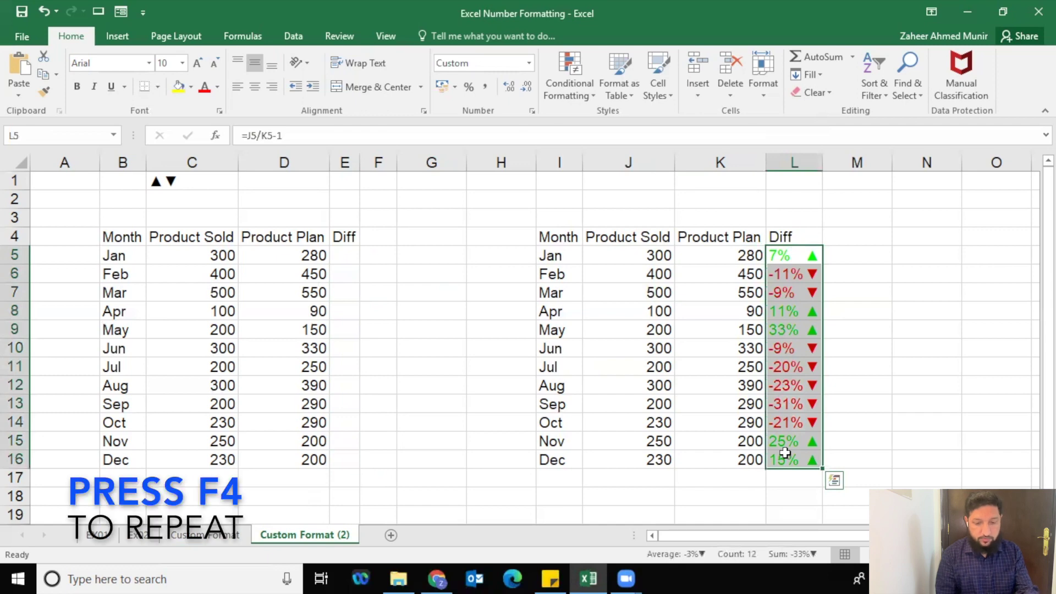
key("F4")
left_click(599, 292)
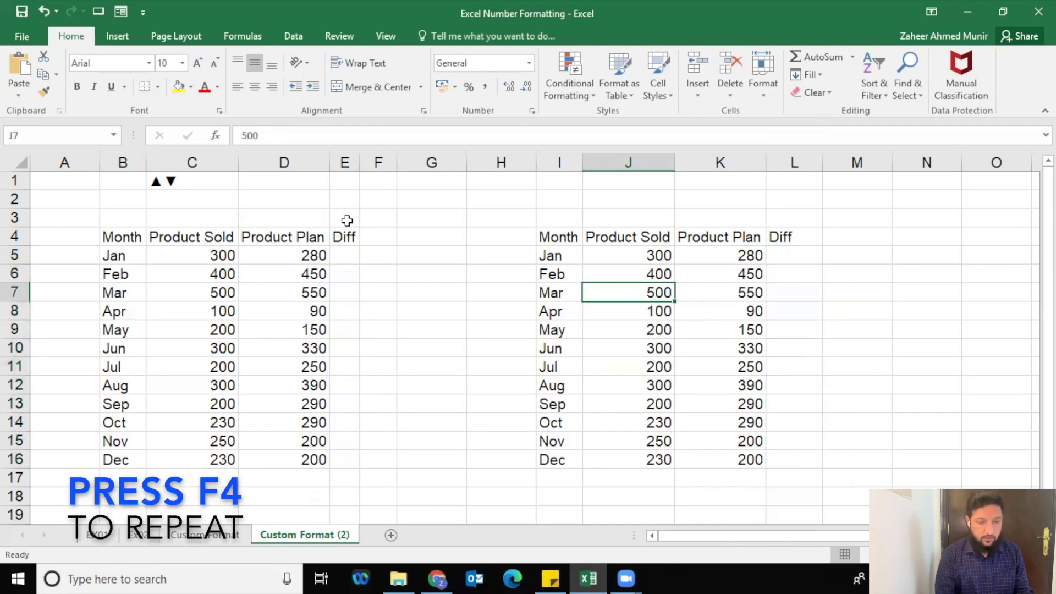
left_click(191, 184)
key("Delete")
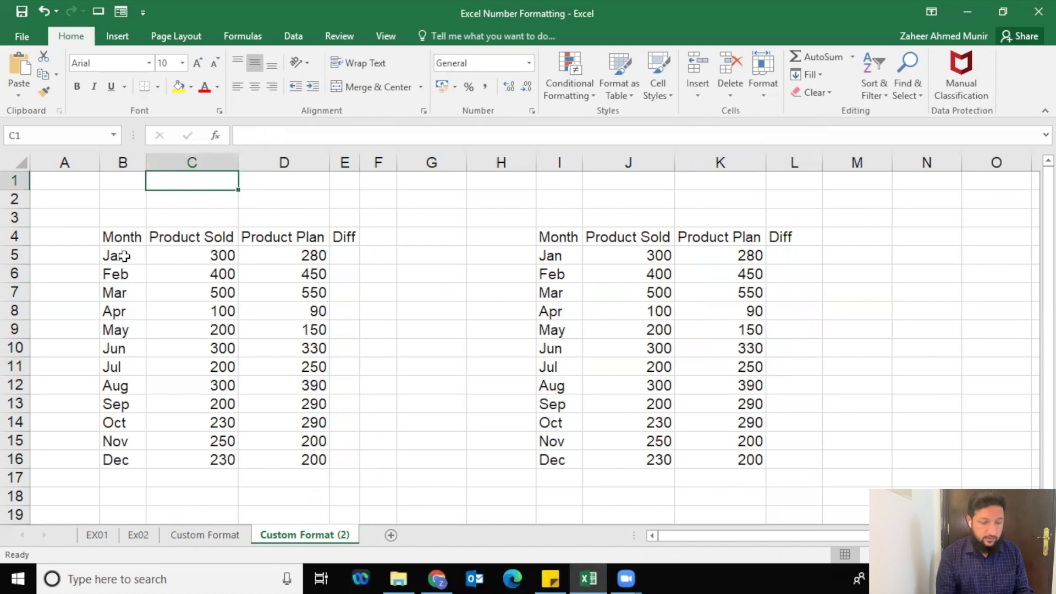
Delete the first table's month names, enter Jan in B5 and fill the months down to Dec in B16
left_click_drag(123, 256, 134, 457)
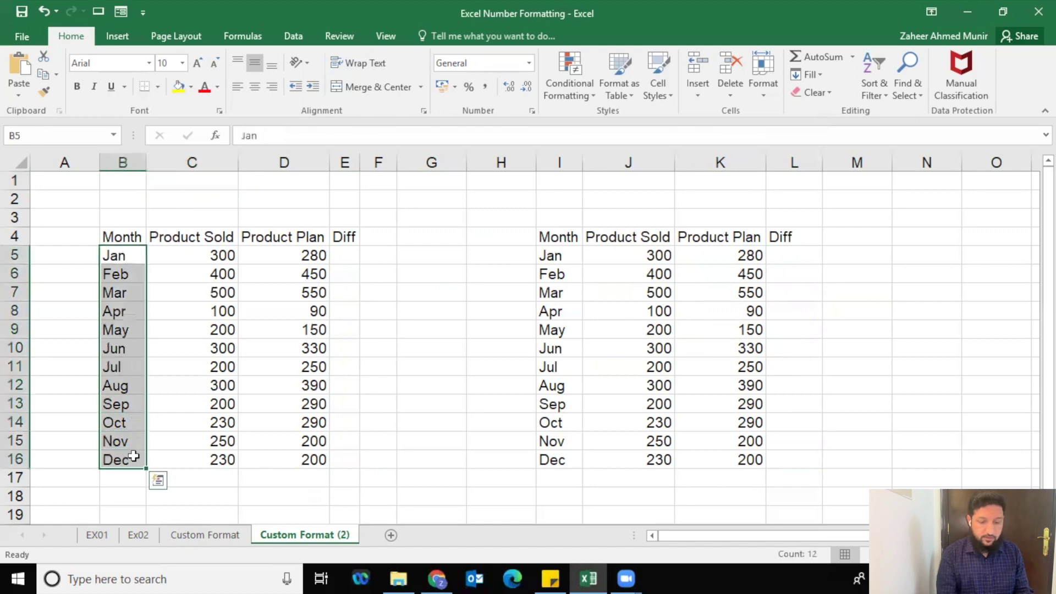
key("Delete")
key("Up")
key("Down")
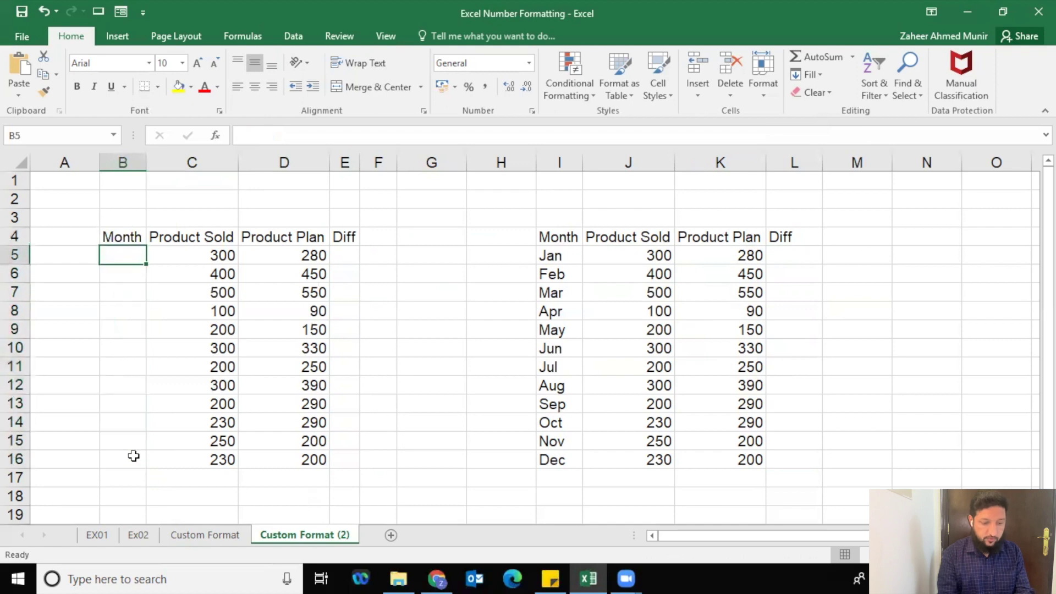
type("Jan")
key("Return")
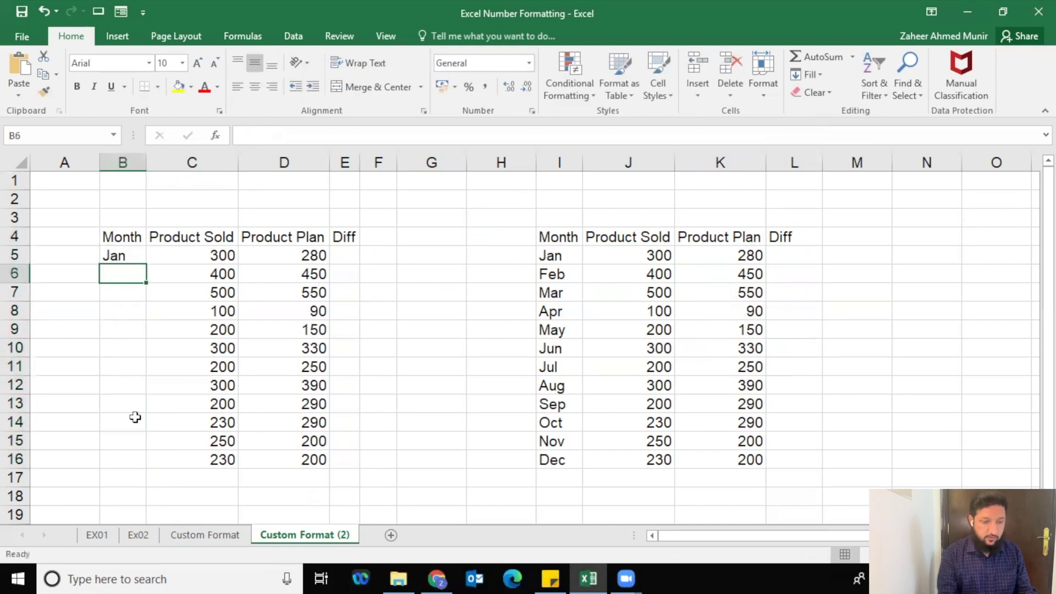
left_click(135, 259)
left_click_drag(146, 264, 151, 467)
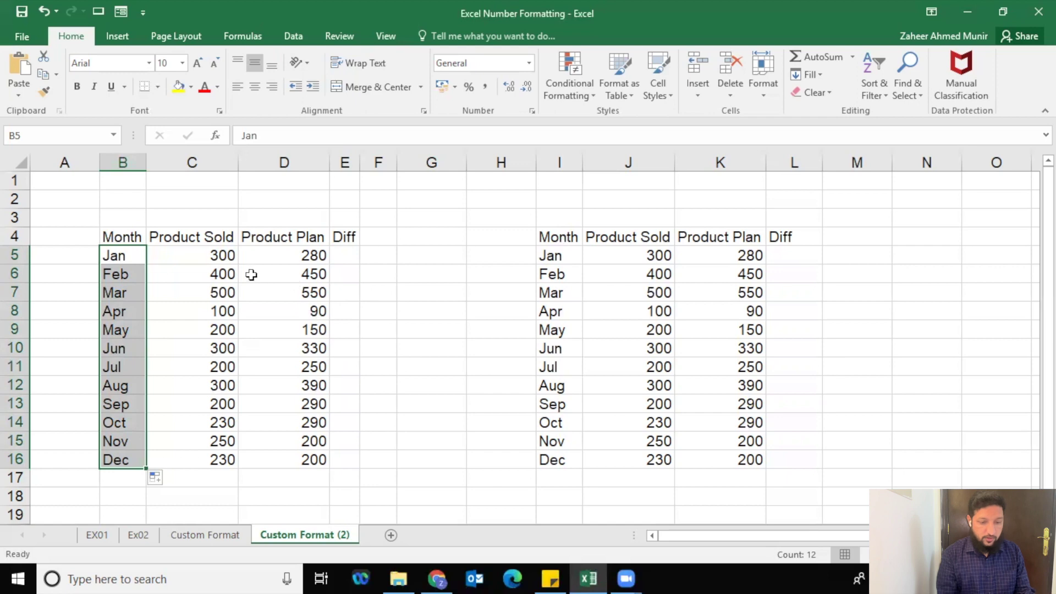
Enter the formula =C5-D5 in E5 and fill it down the first table's Diff column to E16
left_click(354, 256)
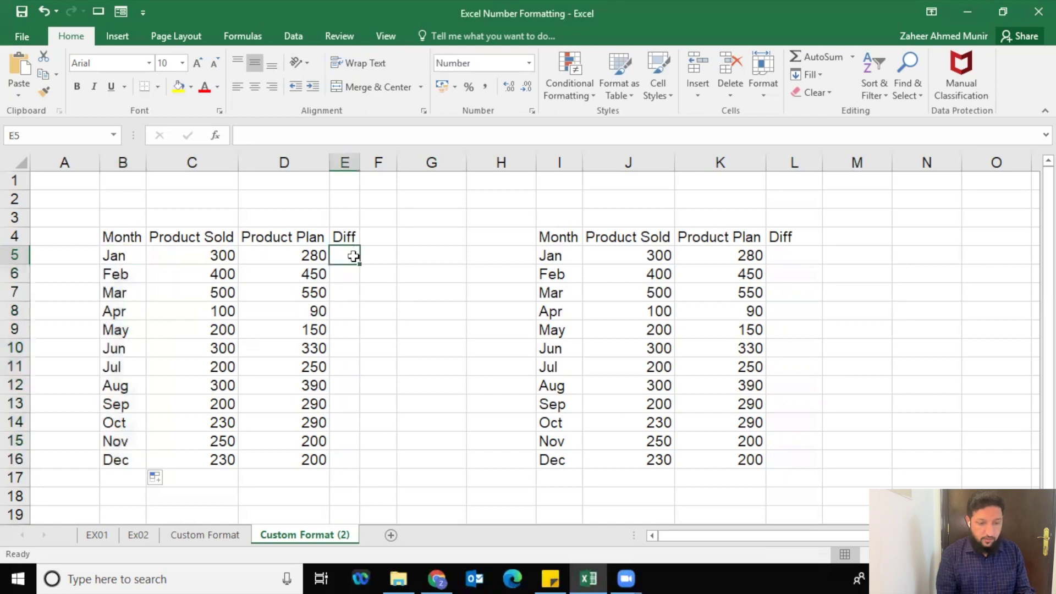
type("=")
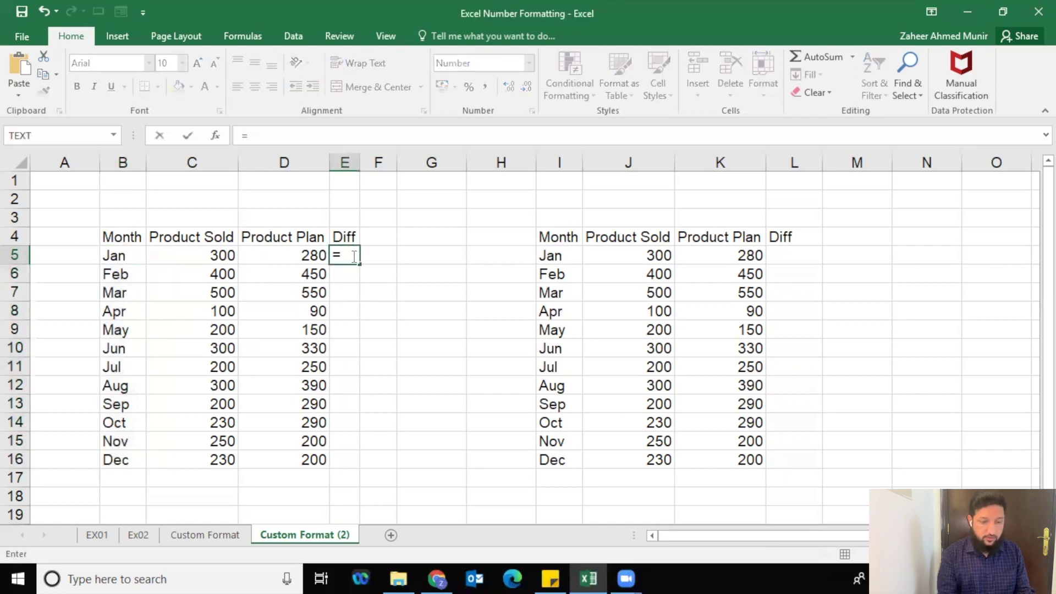
key("Left")
key("Left")
type("-")
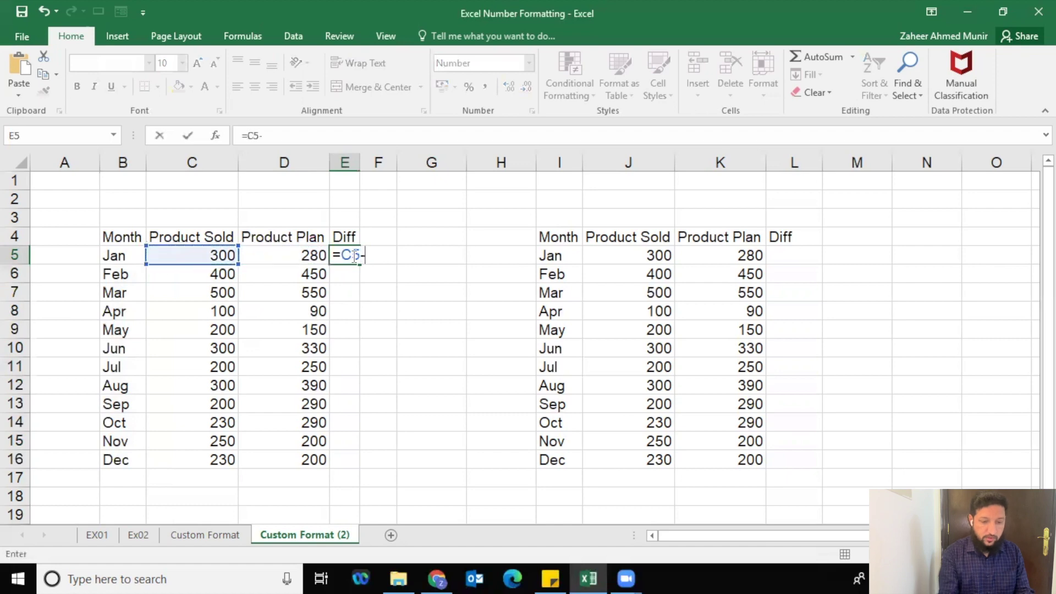
key("Left")
key("Return")
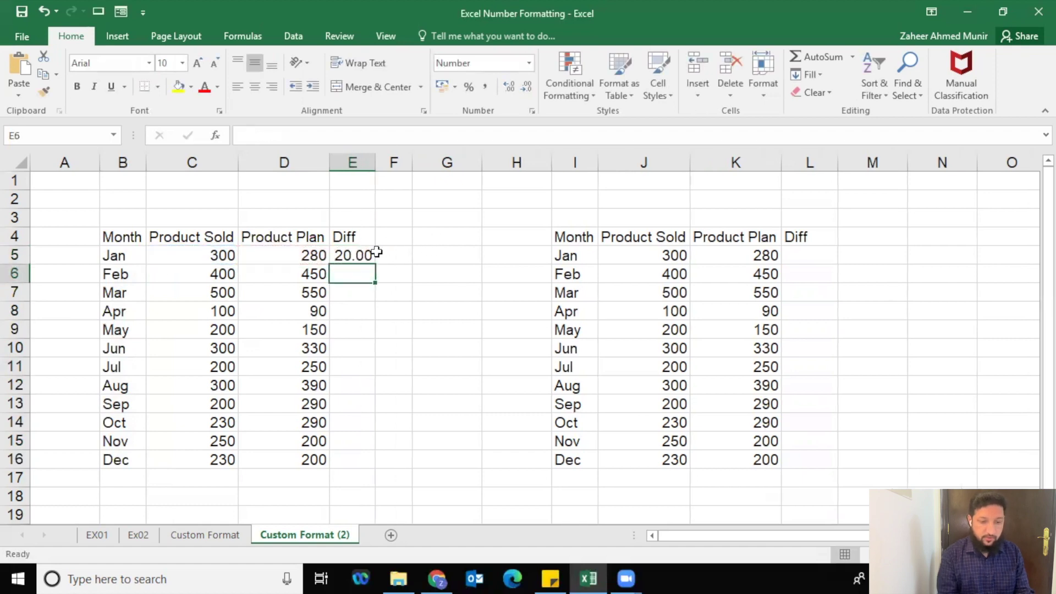
left_click(367, 259)
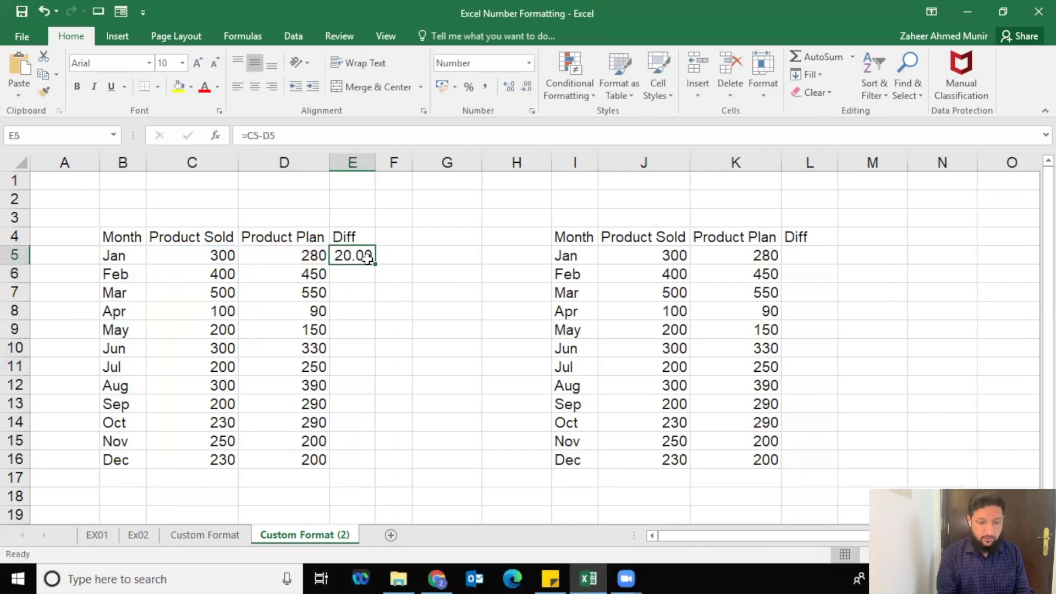
left_click_drag(378, 266, 373, 469)
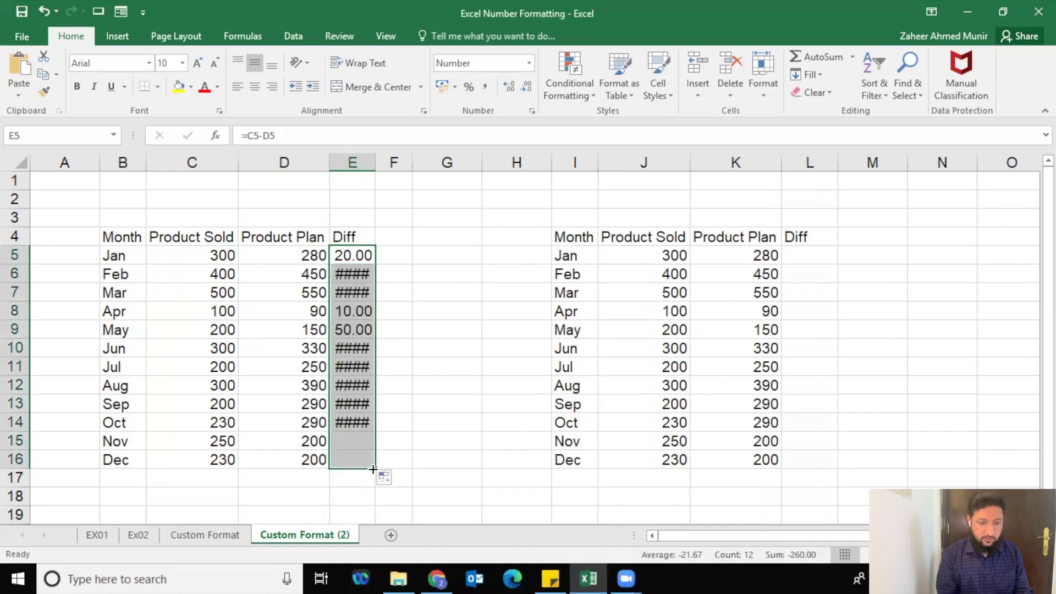
Autofit column E and display the Diff values in E5:E16 with no decimal places
double_click(378, 160)
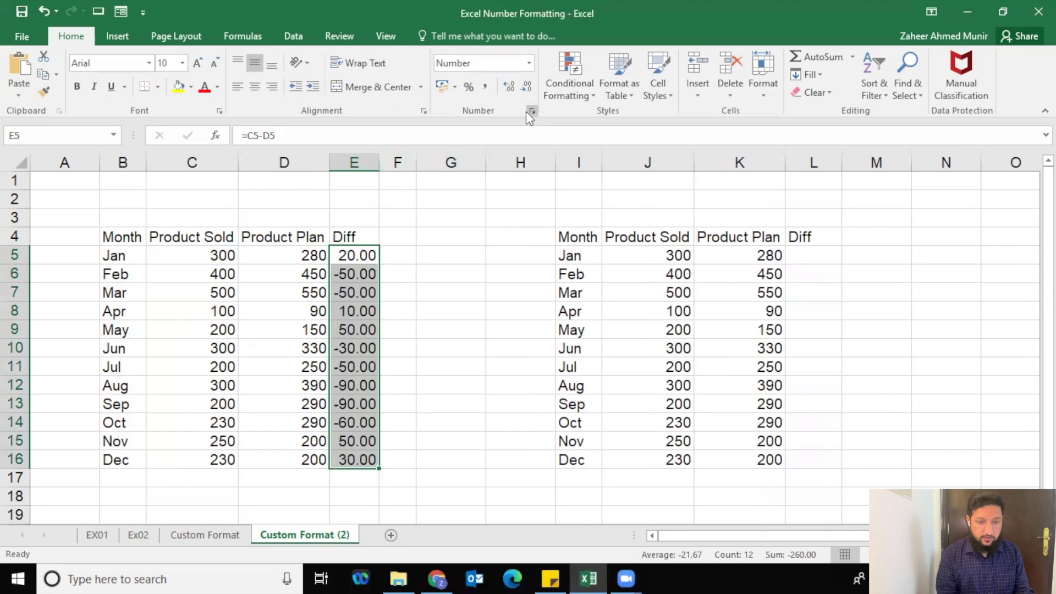
left_click(527, 88)
left_click(527, 88)
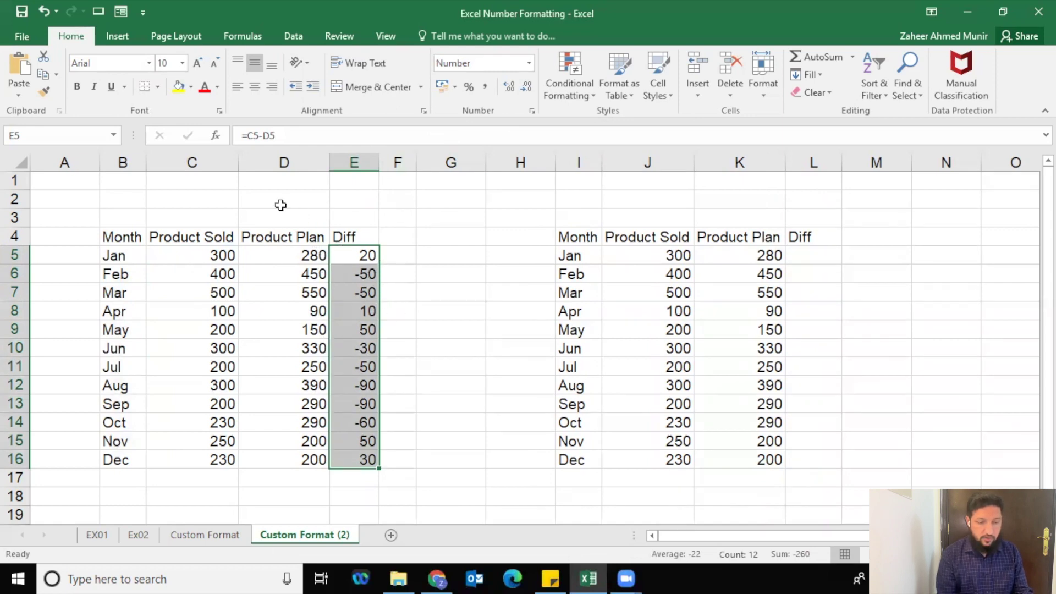
Insert the Black Up-Pointing Triangle symbol from the Arial font's Geometric Shapes subset into D1
left_click(272, 187)
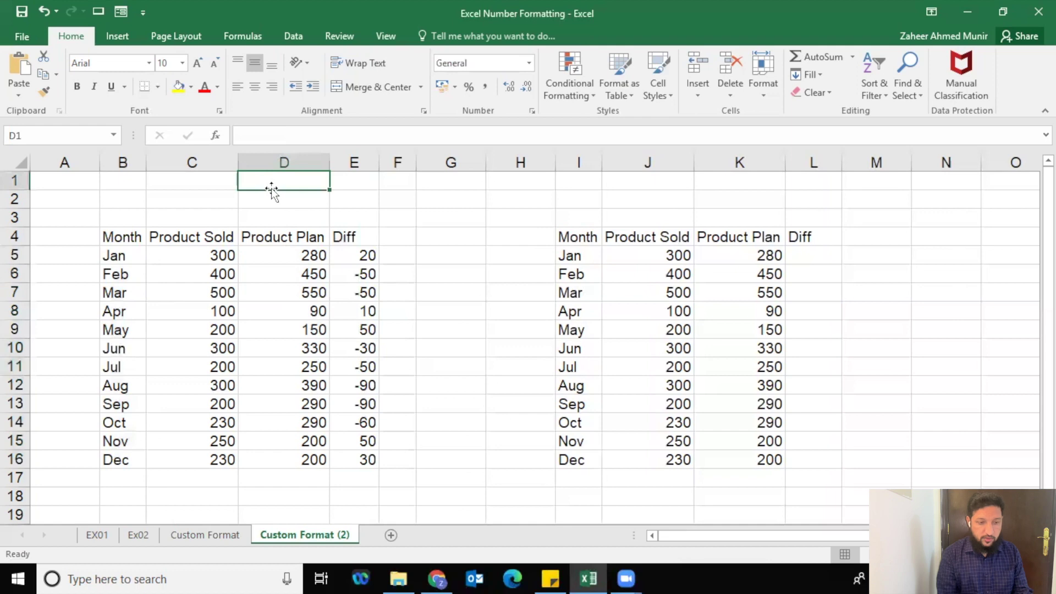
left_click(117, 36)
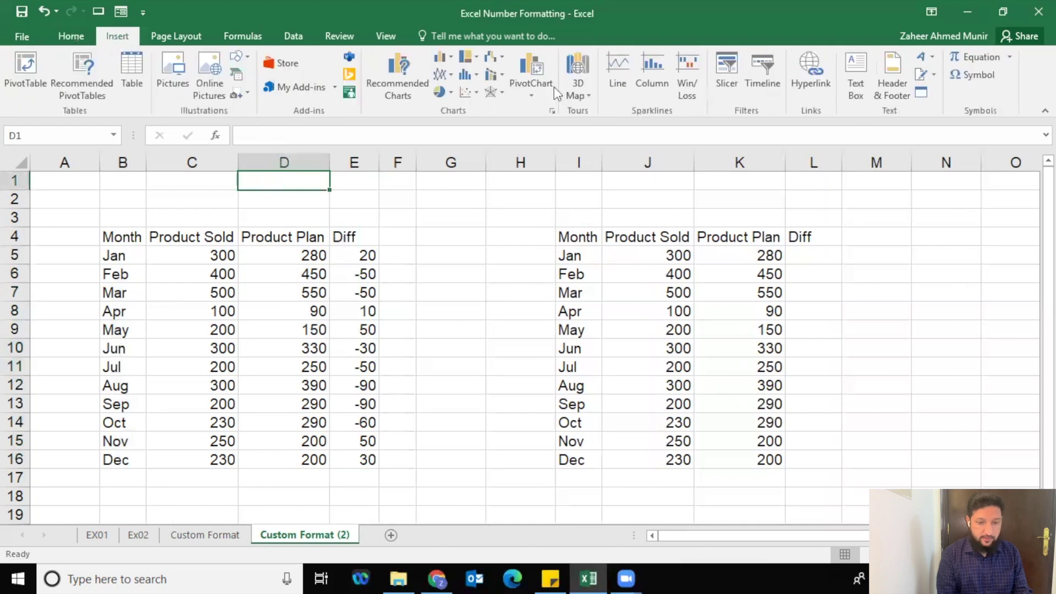
left_click(971, 78)
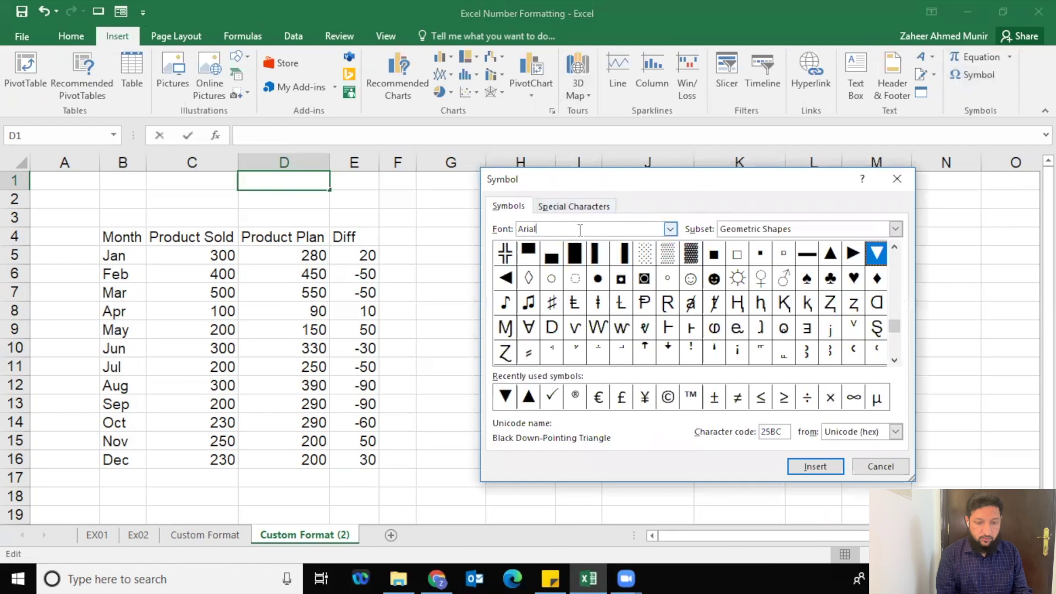
left_click(670, 229)
left_click(590, 275)
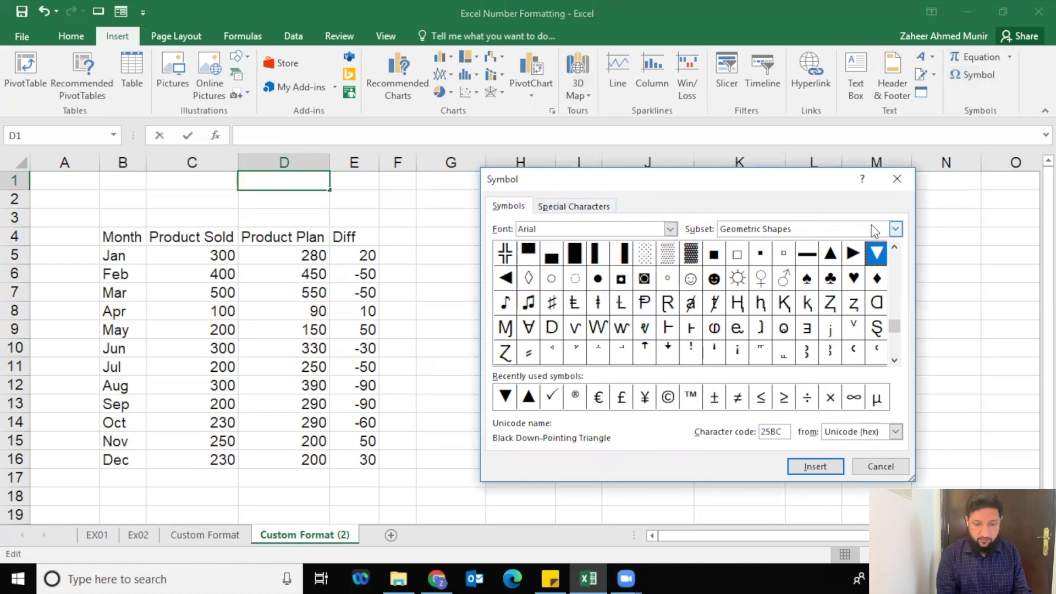
left_click(896, 229)
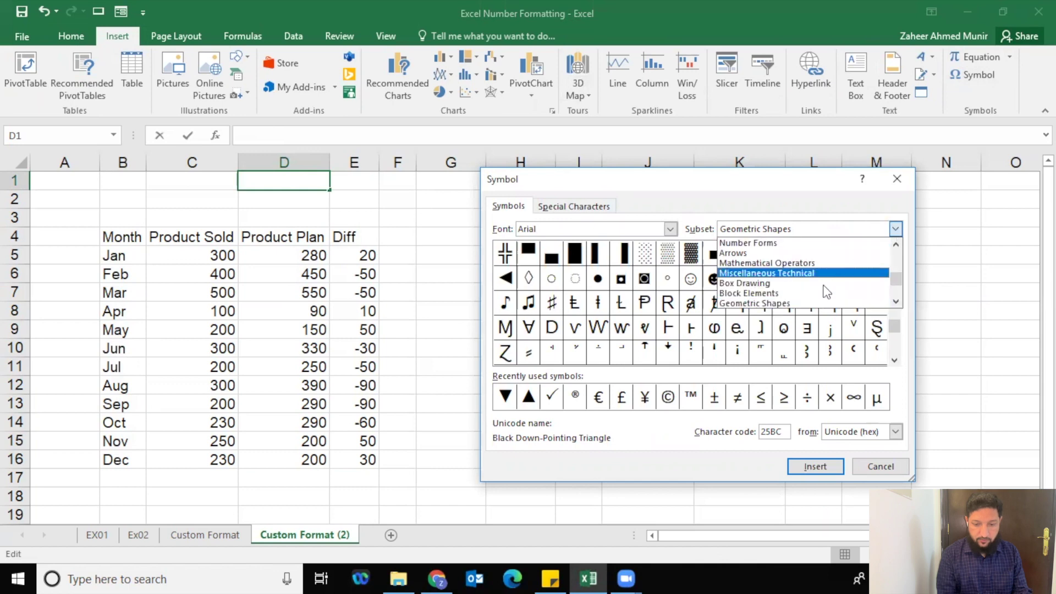
left_click(759, 304)
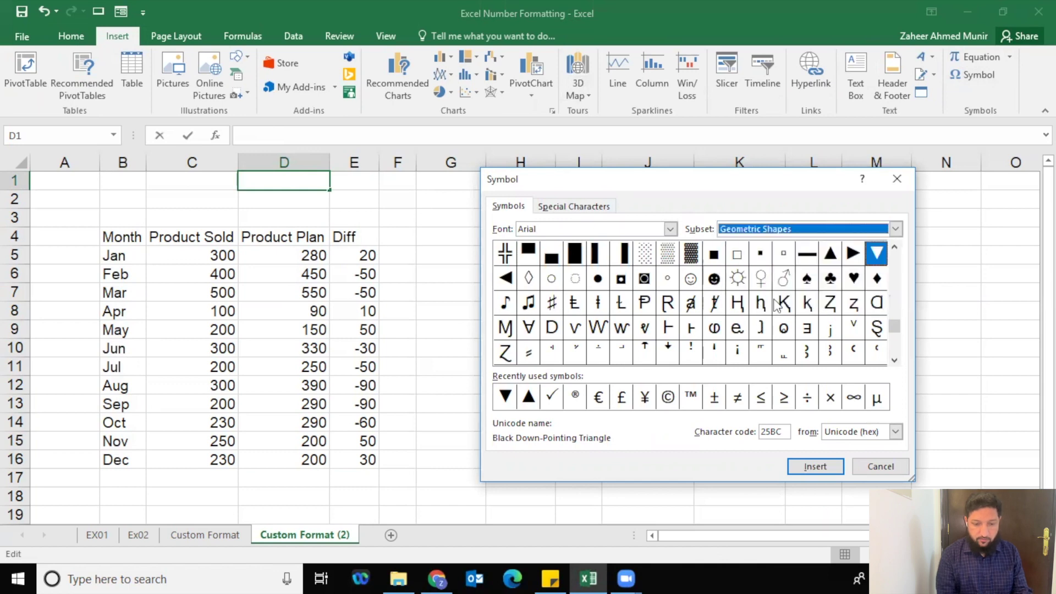
left_click(830, 254)
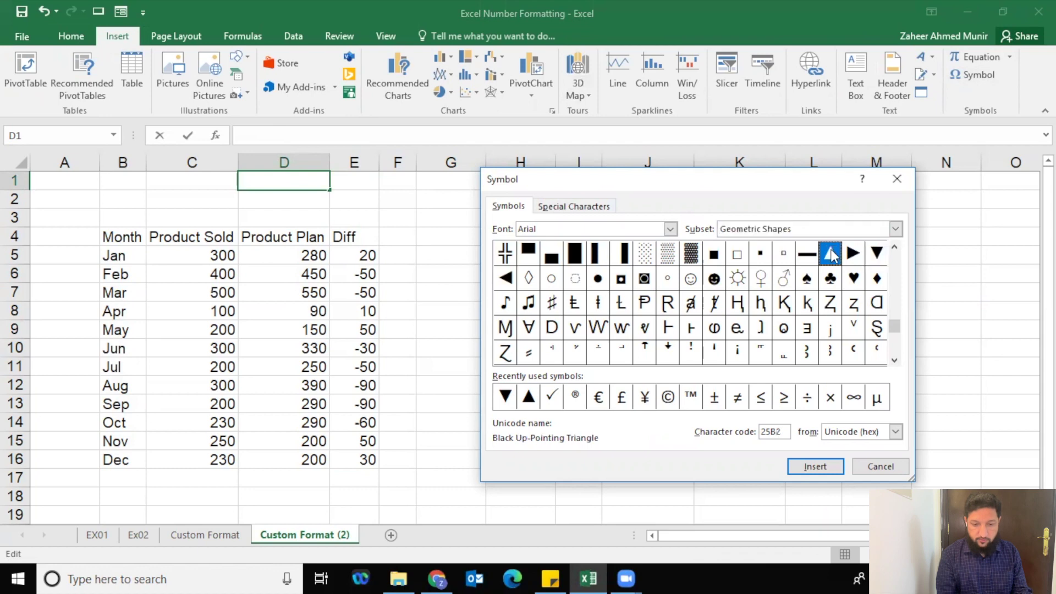
left_click(813, 466)
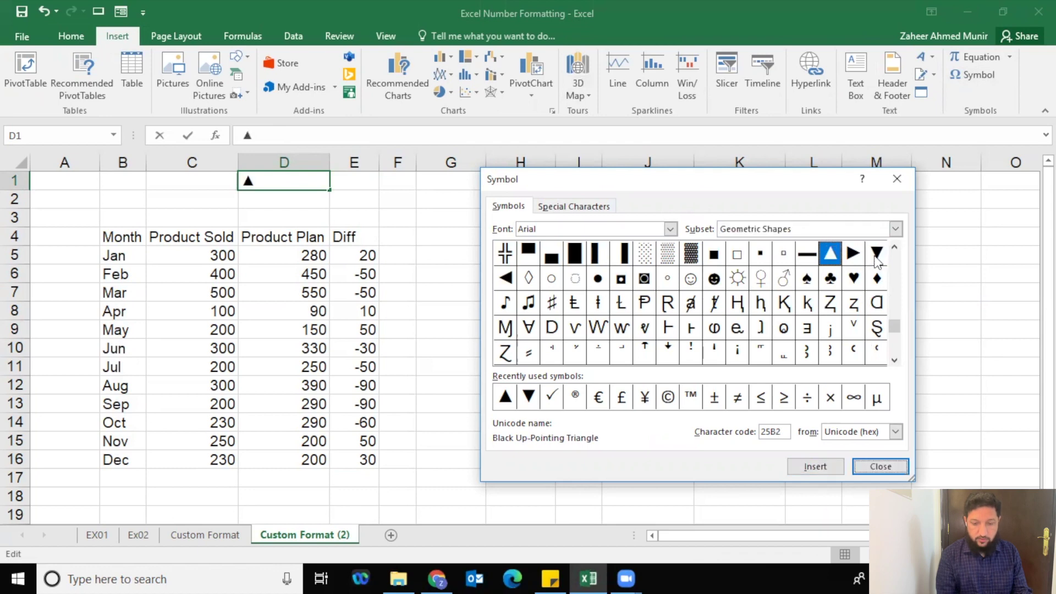
Add the Black Down-Pointing Triangle symbol after the up-pointing one in D1 and commit the cell
left_click(877, 256)
left_click(824, 466)
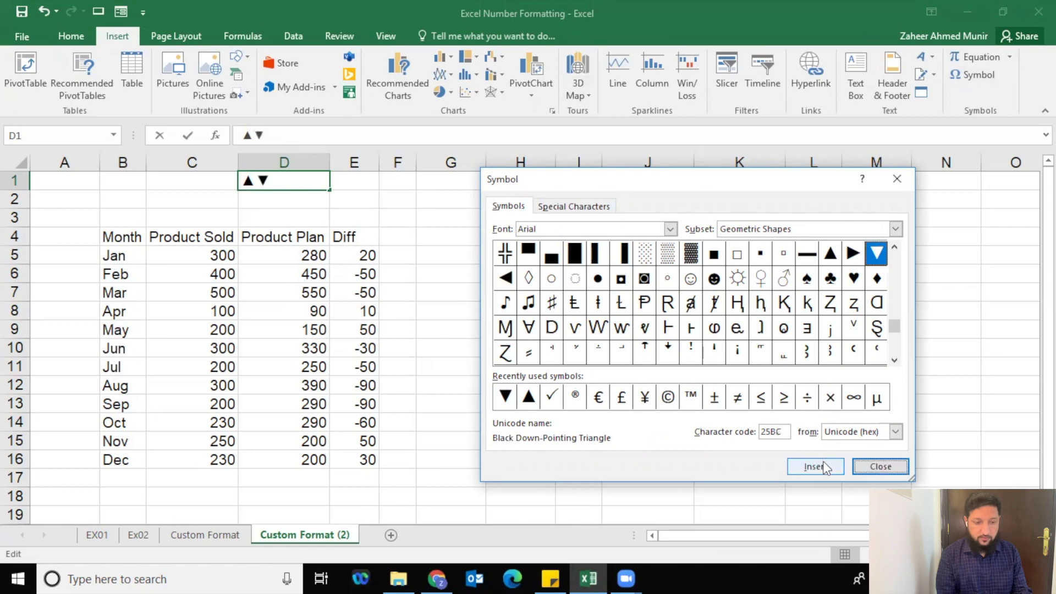
left_click(859, 466)
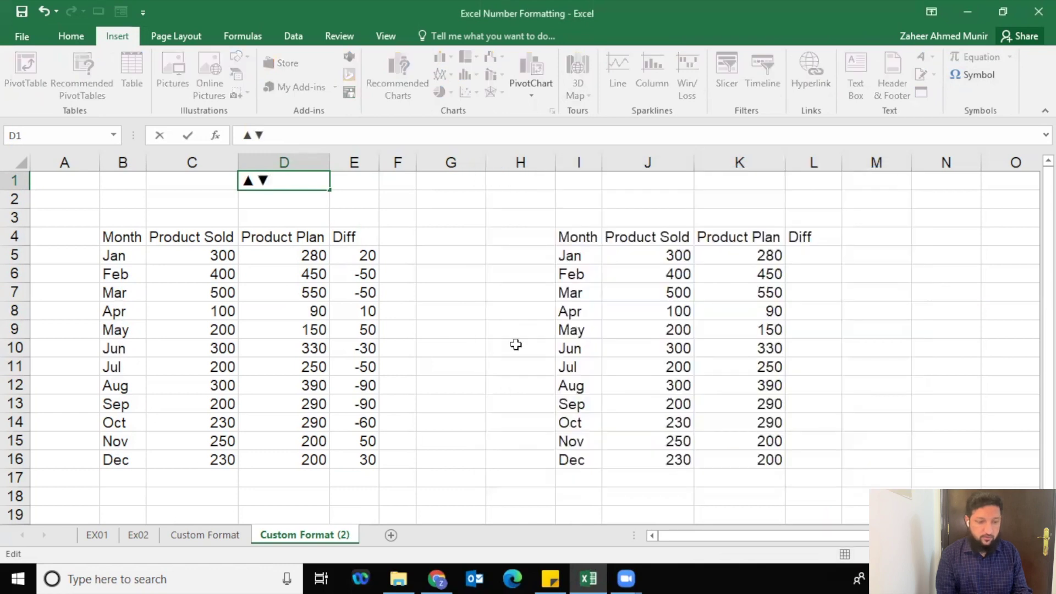
left_click(299, 210)
Copy the two triangle symbols from the contents of D1
left_click(283, 182)
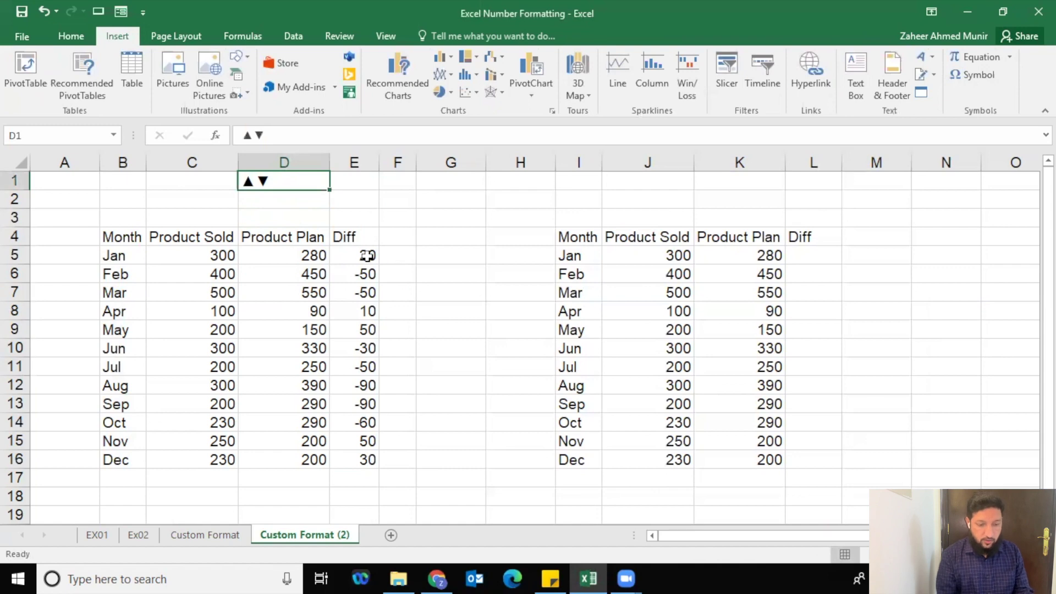
left_click_drag(276, 135, 217, 137)
key("ctrl+c")
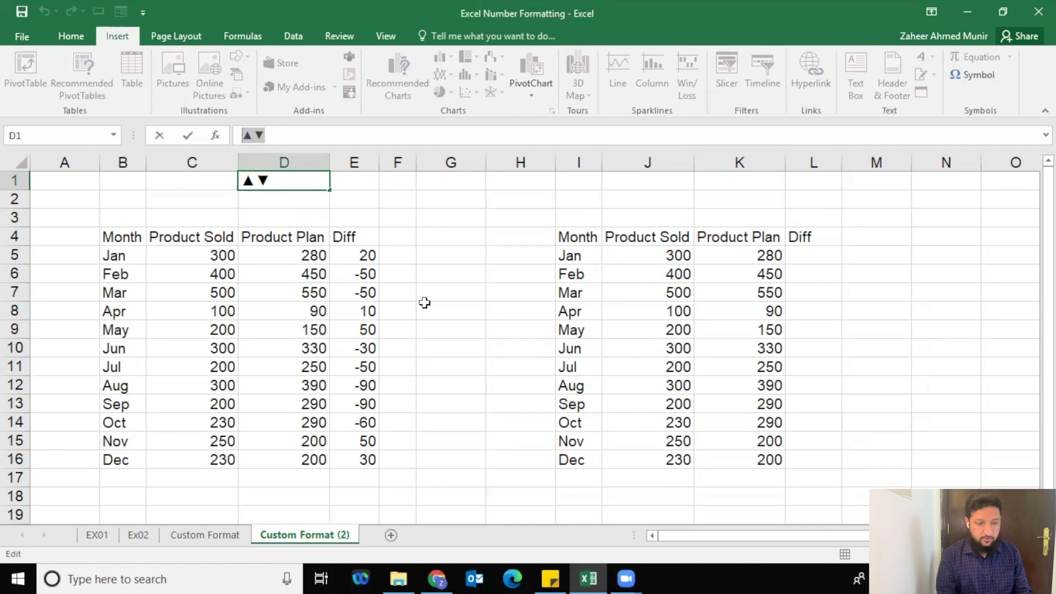
Apply the custom number format ▲;▼ to the Diff values in E5:E16, using the copied triangle symbols
left_click(396, 286)
left_click_drag(363, 259, 373, 460)
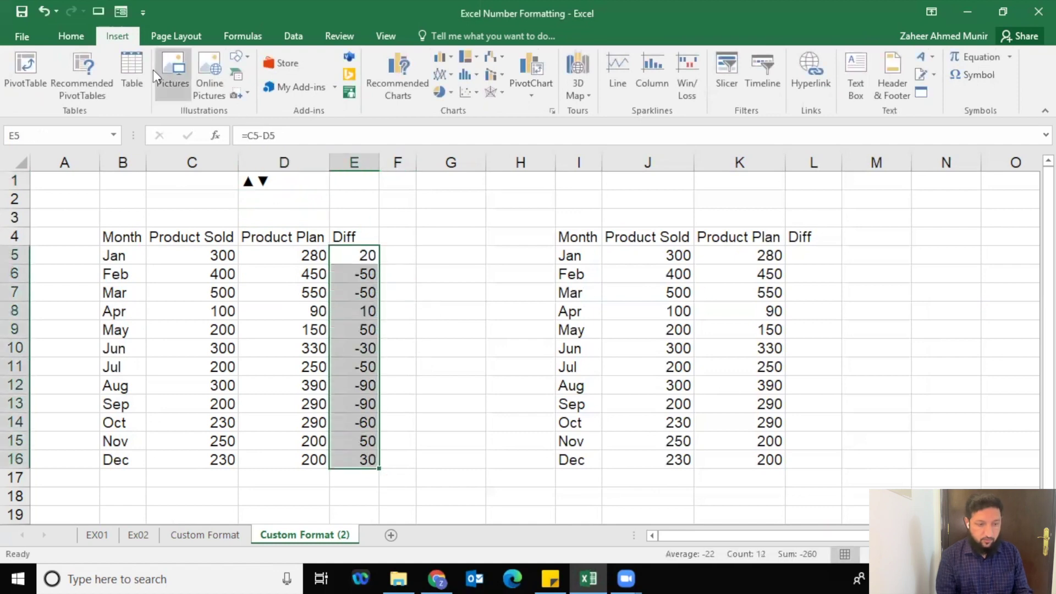
left_click(82, 37)
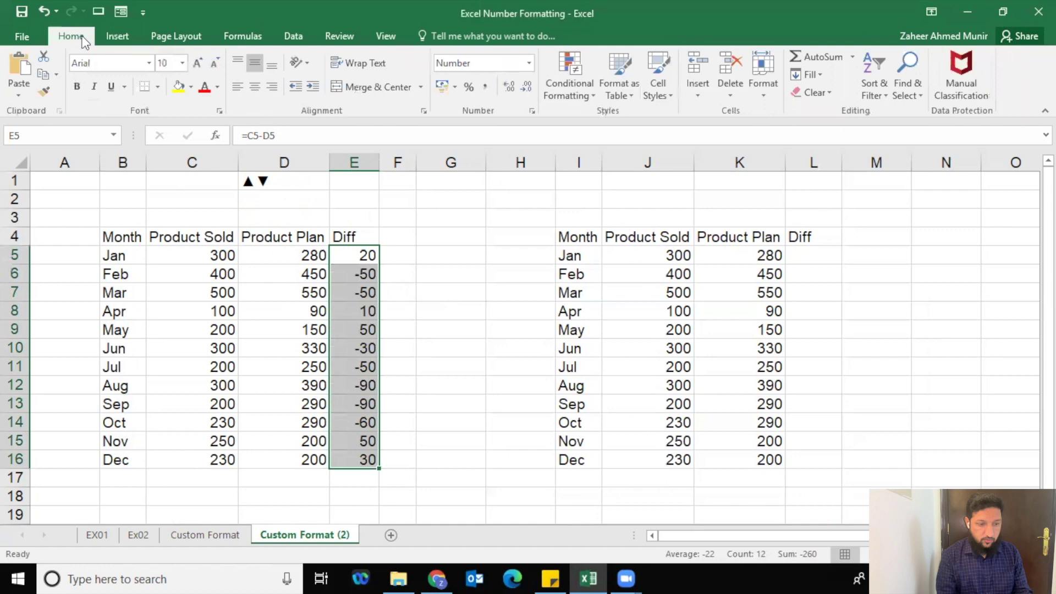
left_click(531, 110)
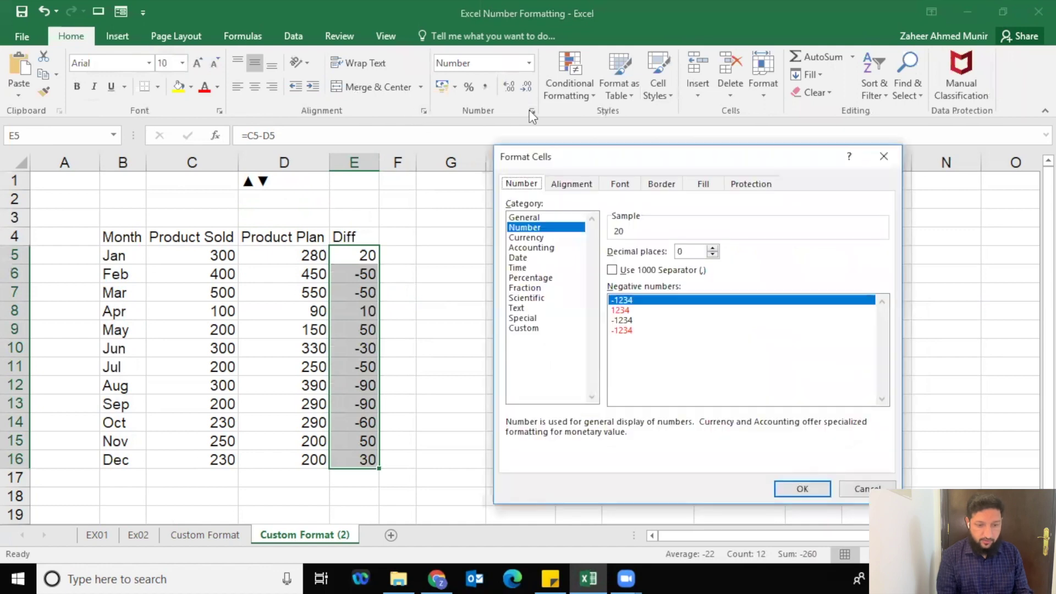
left_click(534, 327)
left_click_drag(632, 262, 605, 265)
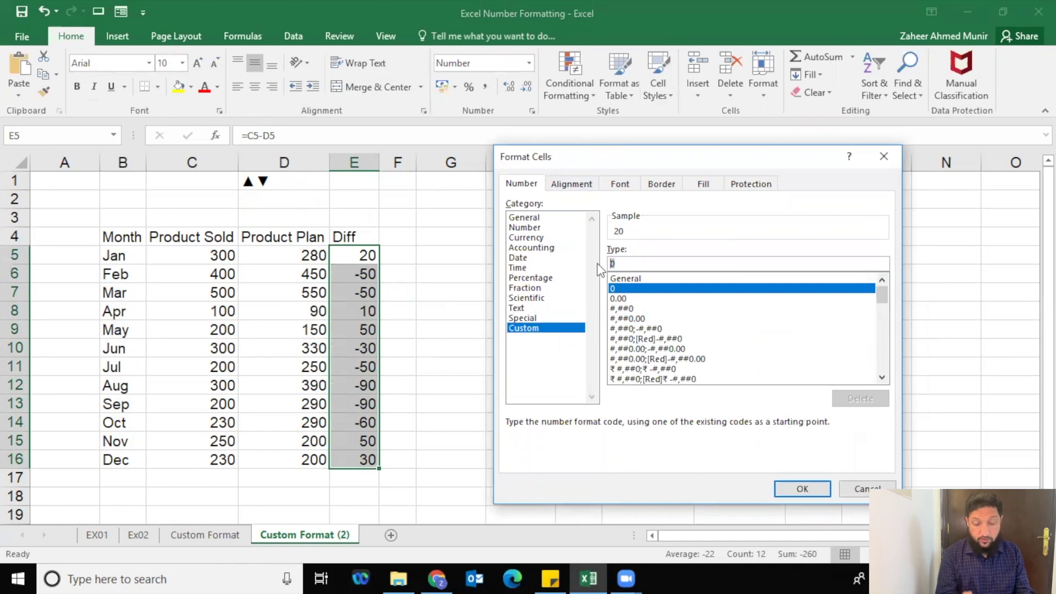
type(";;;")
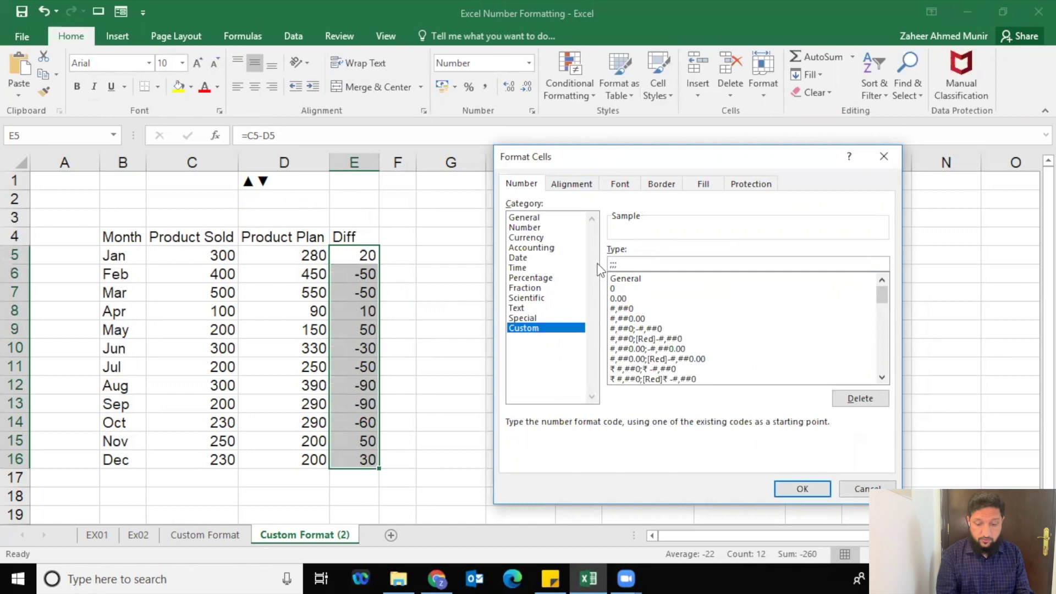
key("BackSpace")
key("BackSpace")
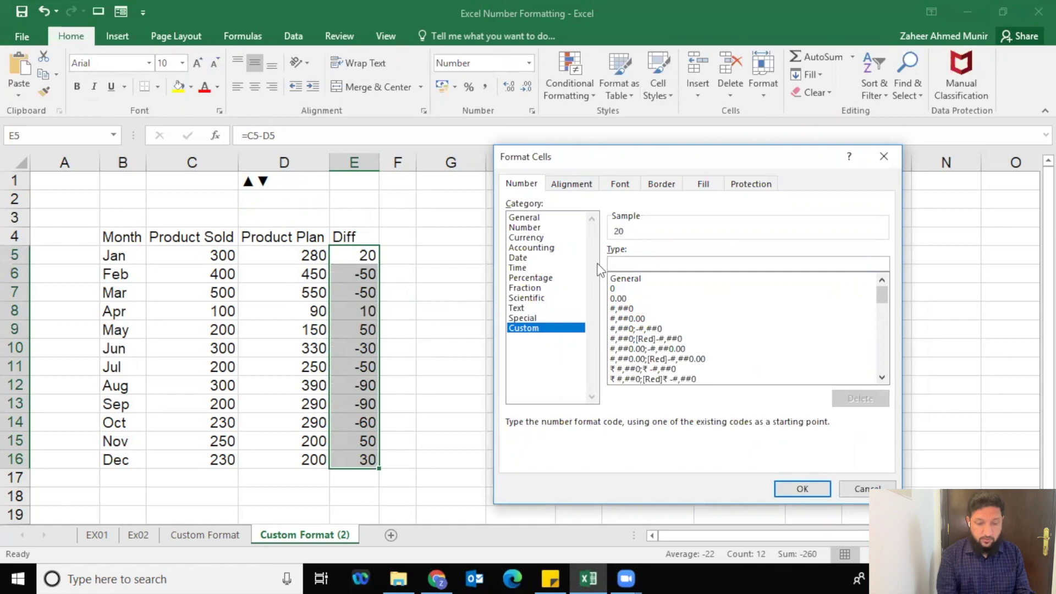
type(";")
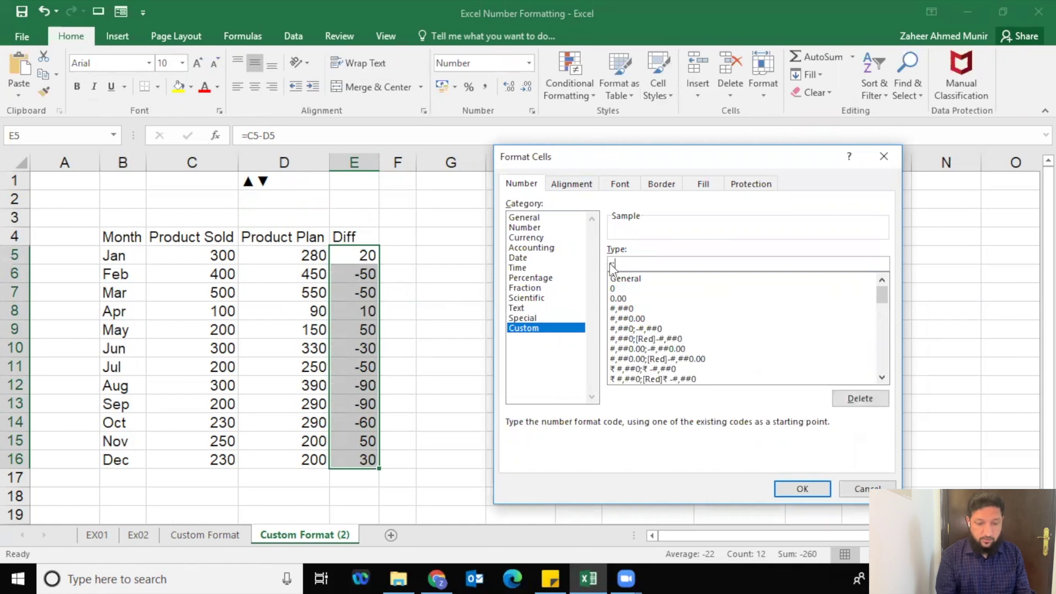
key("BackSpace")
key("BackSpace")
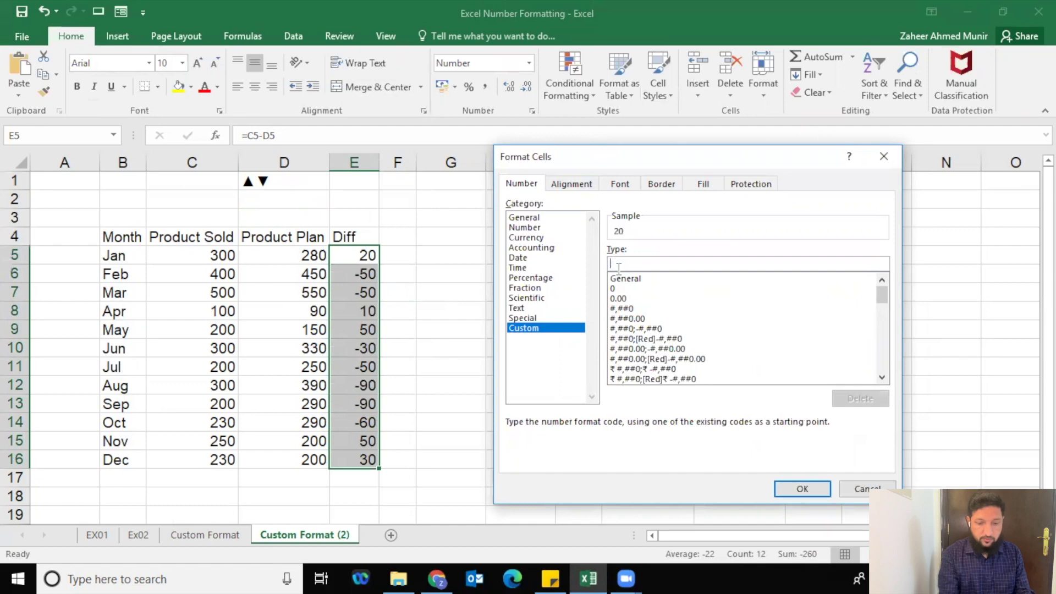
key("ctrl+v")
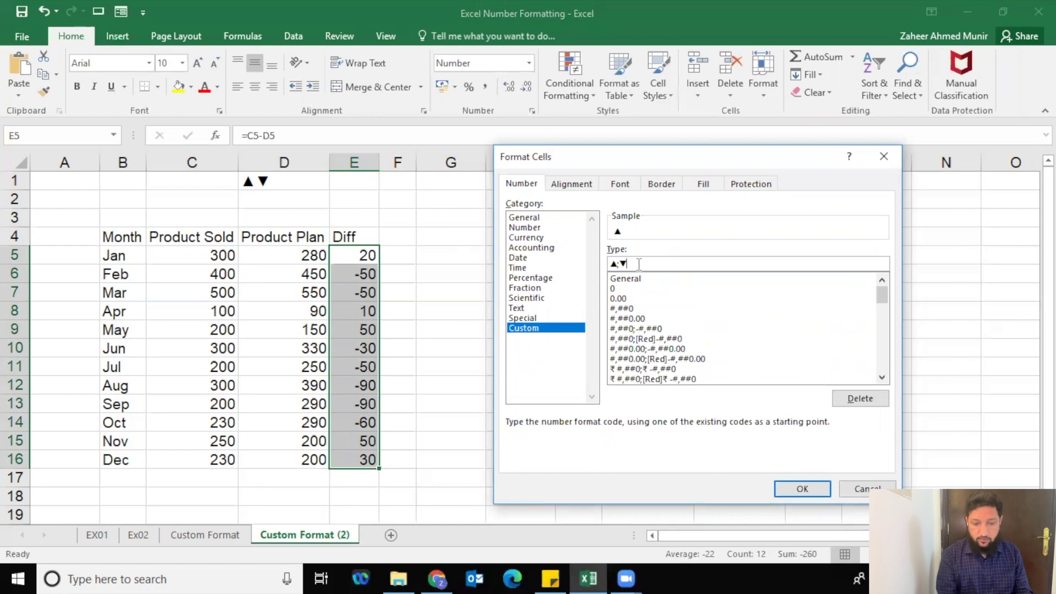
left_click(794, 489)
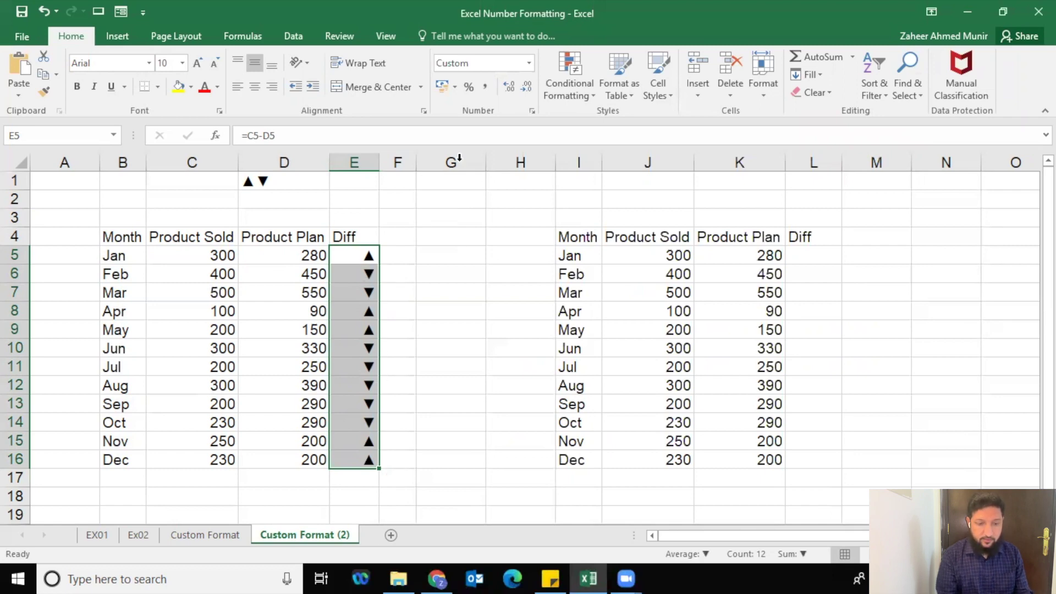
Color the Diff triangles by changing the custom format of E5:E16 to [Green]▲;[Red]▼
left_click(530, 113)
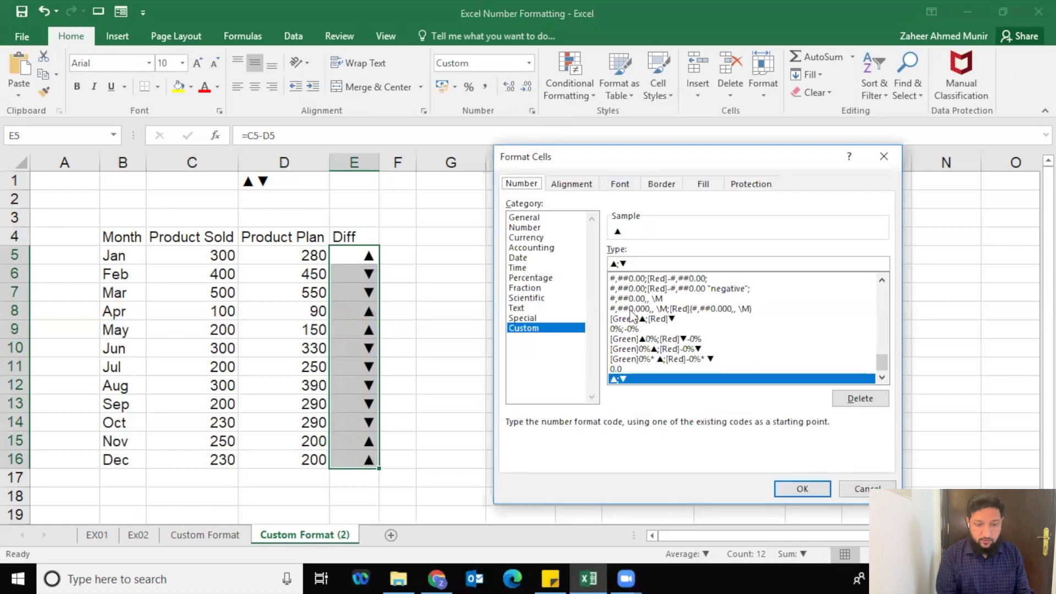
left_click(613, 264)
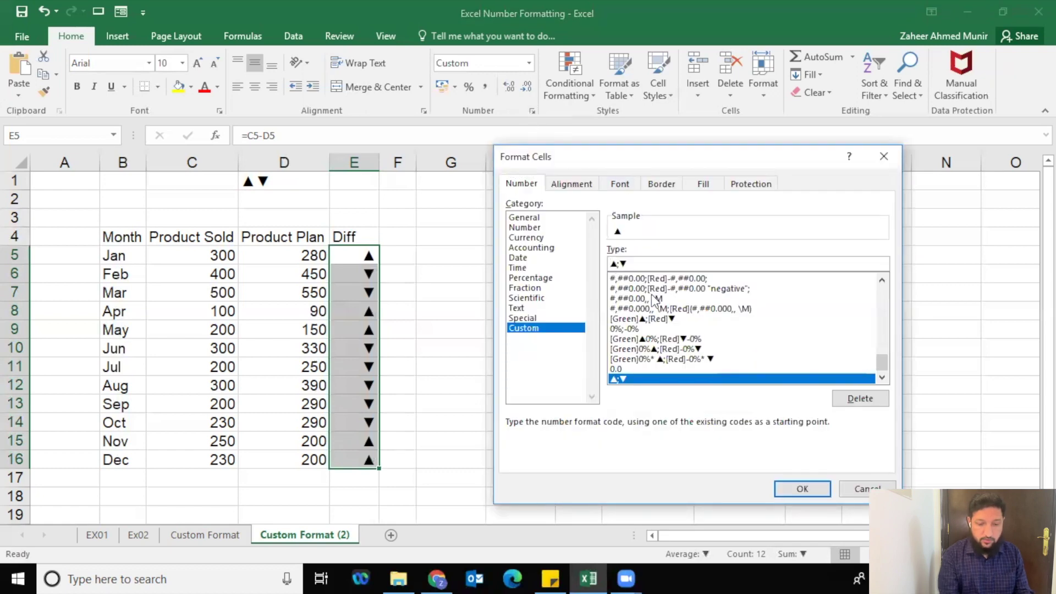
type("[Green")
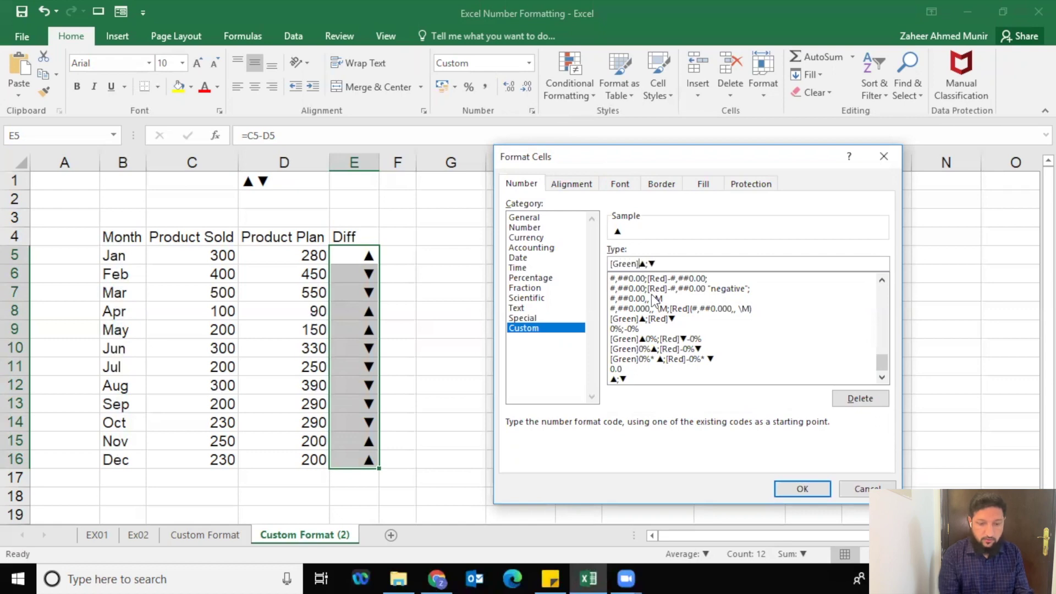
left_click(650, 263)
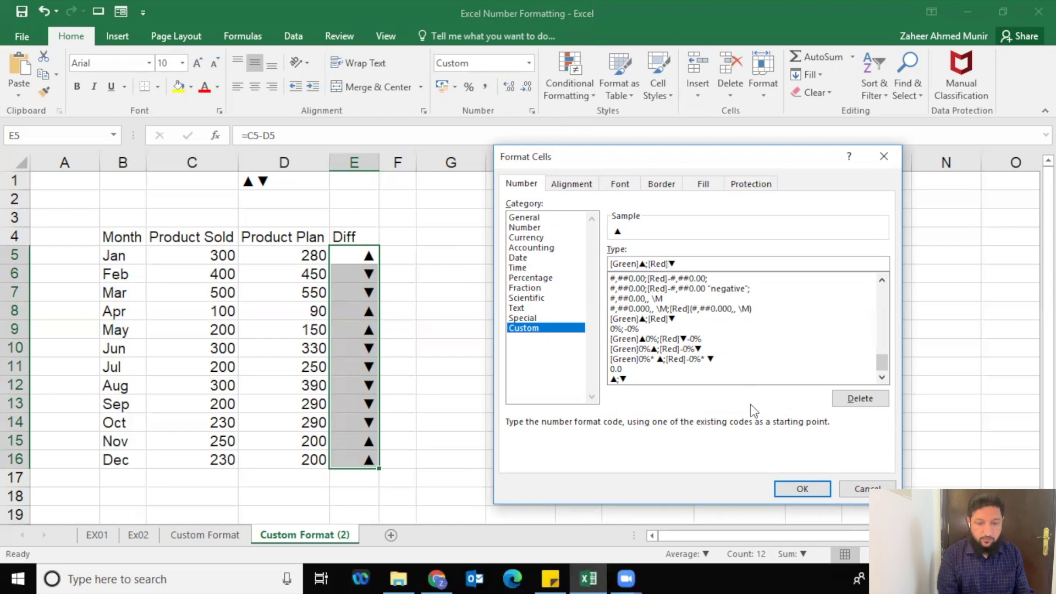
left_click(801, 489)
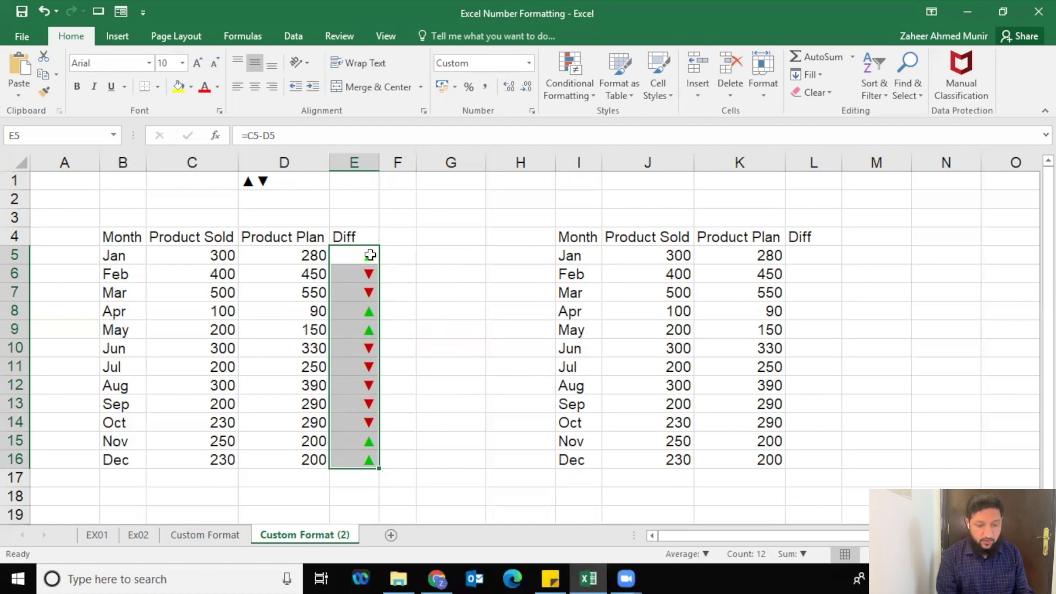
Consult the ColorIndex table in the browser and replace Green with Color10 in the custom format of E5:E16
left_click(443, 577)
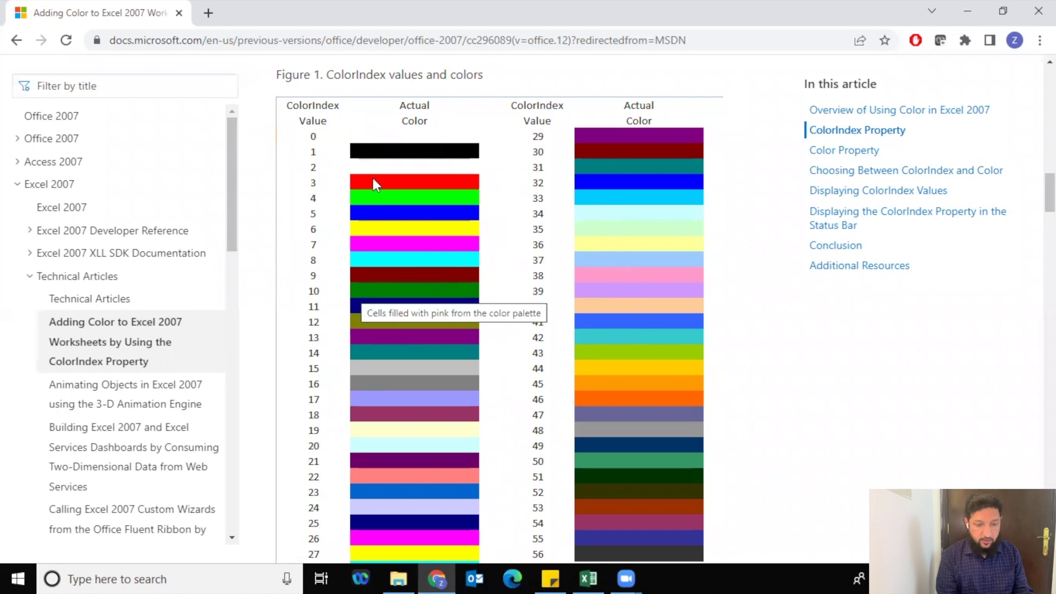
key("alt+Tab")
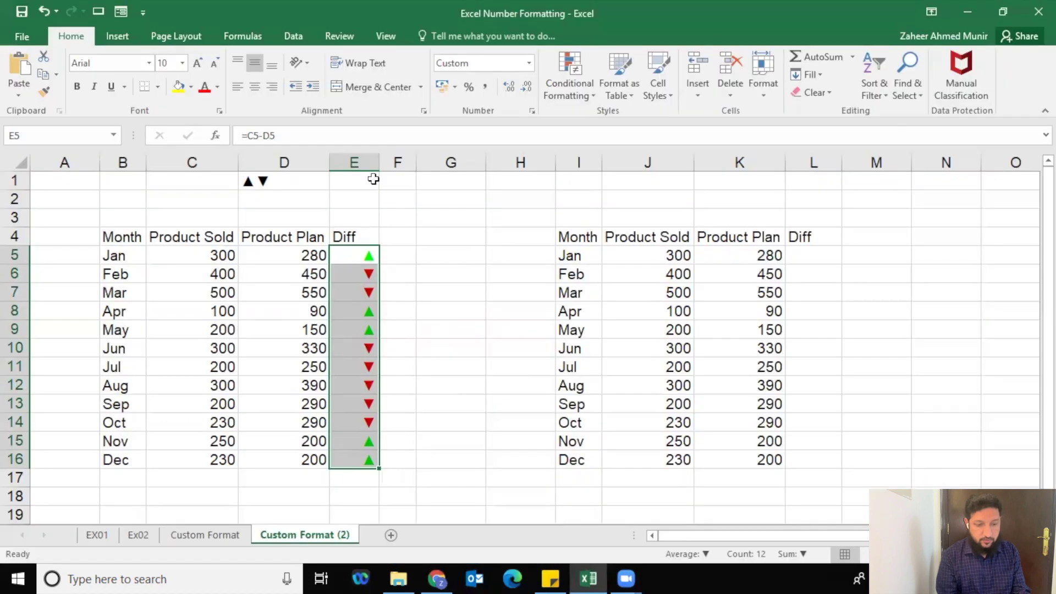
left_click(532, 112)
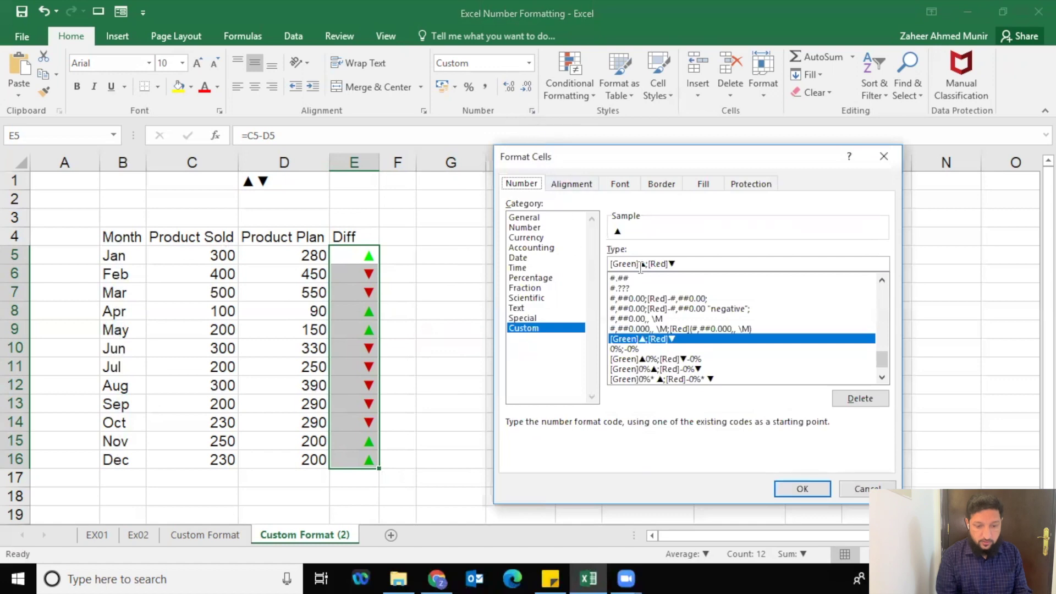
left_click_drag(637, 265, 619, 264)
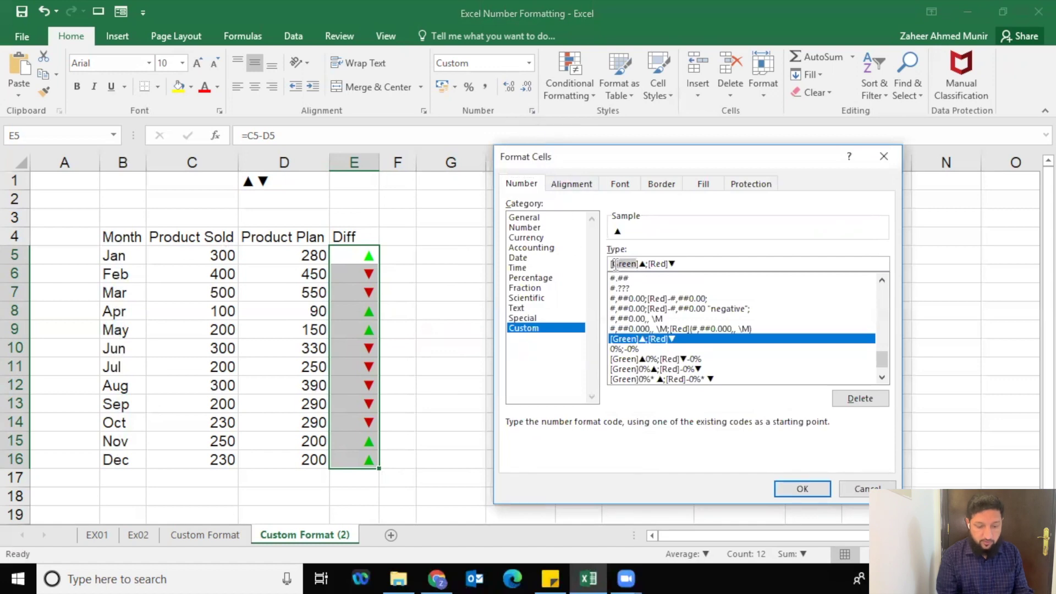
type("Color")
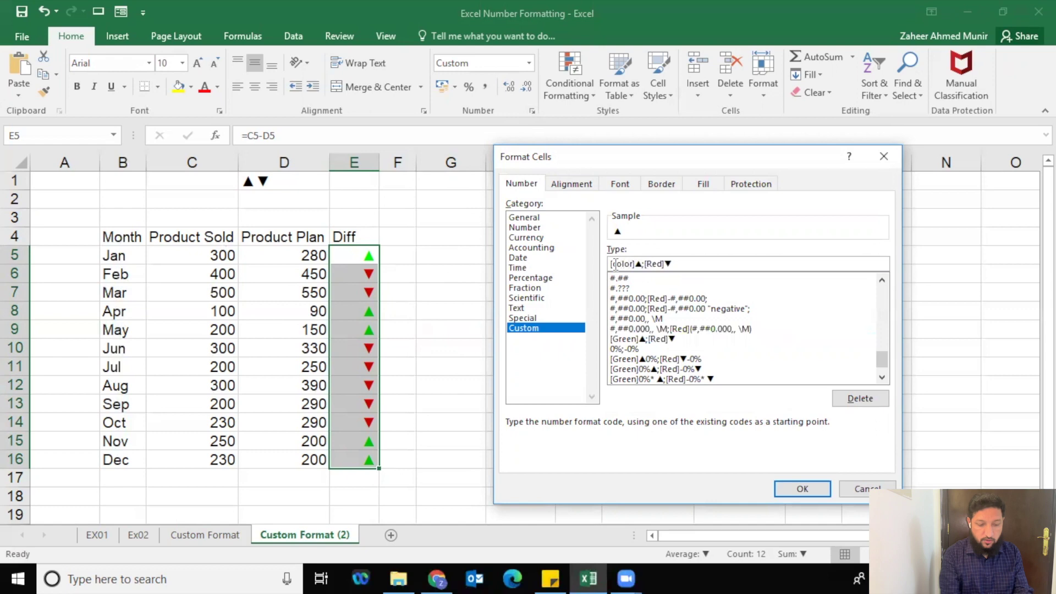
type("10")
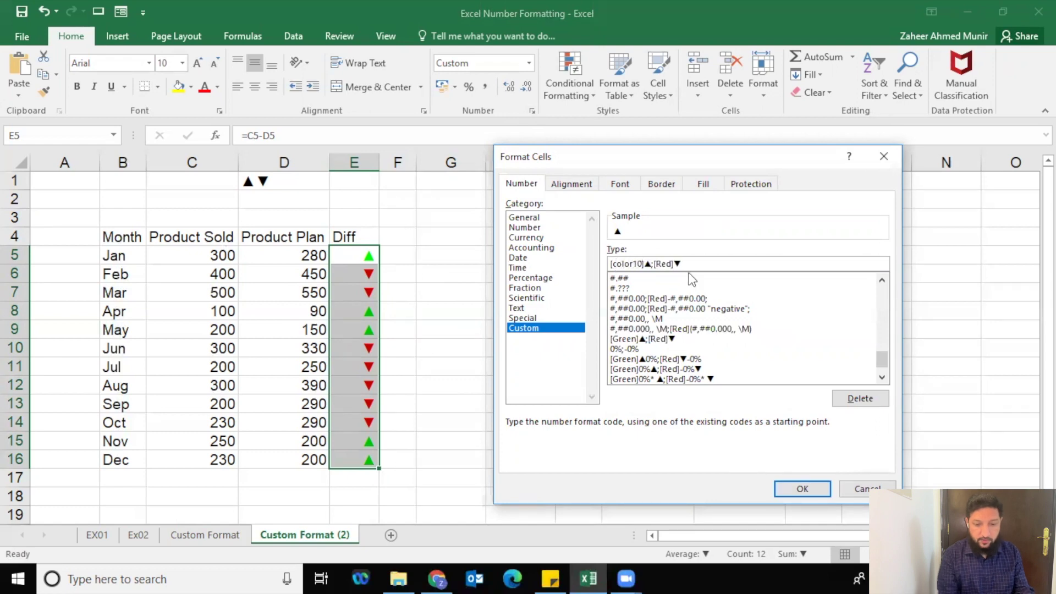
left_click(794, 489)
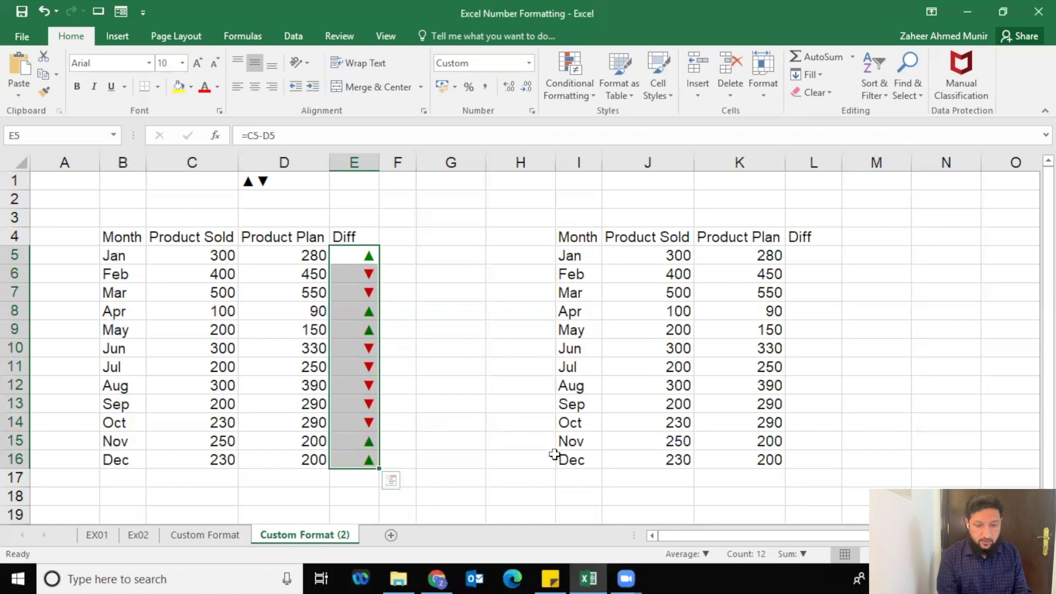
Increase the font size of the entire sheet to 11
scroll(528, 341, "up", 1)
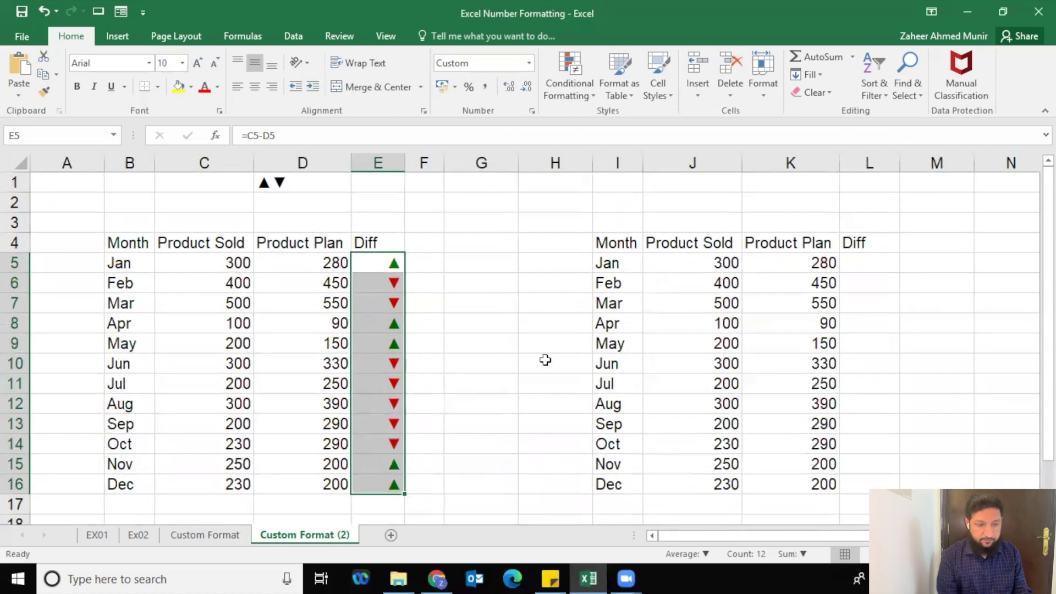
left_click(15, 160)
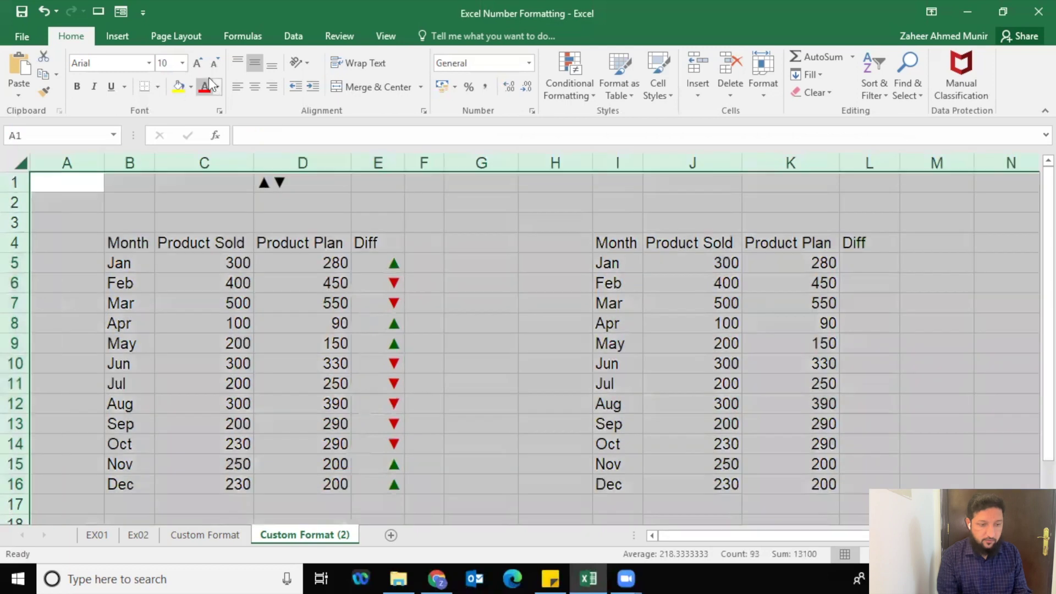
left_click(197, 63)
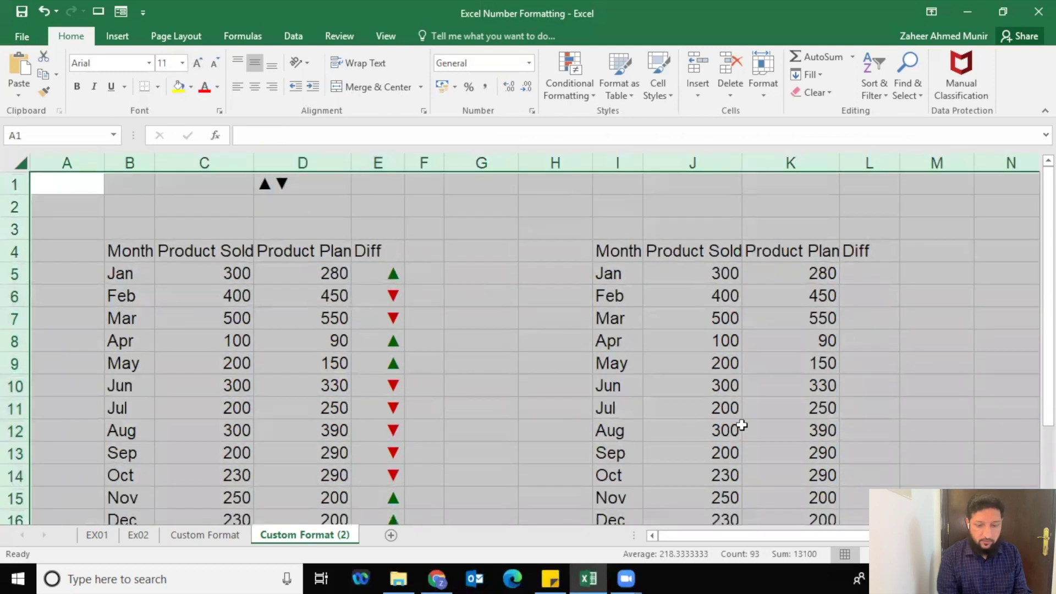
scroll(528, 345, "down", 1)
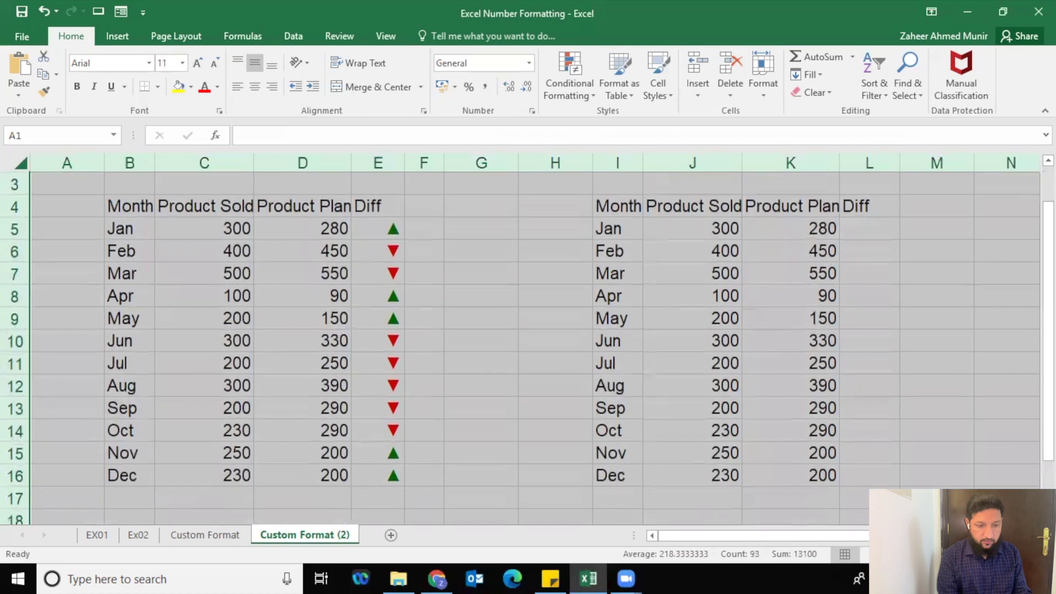
left_click(435, 336)
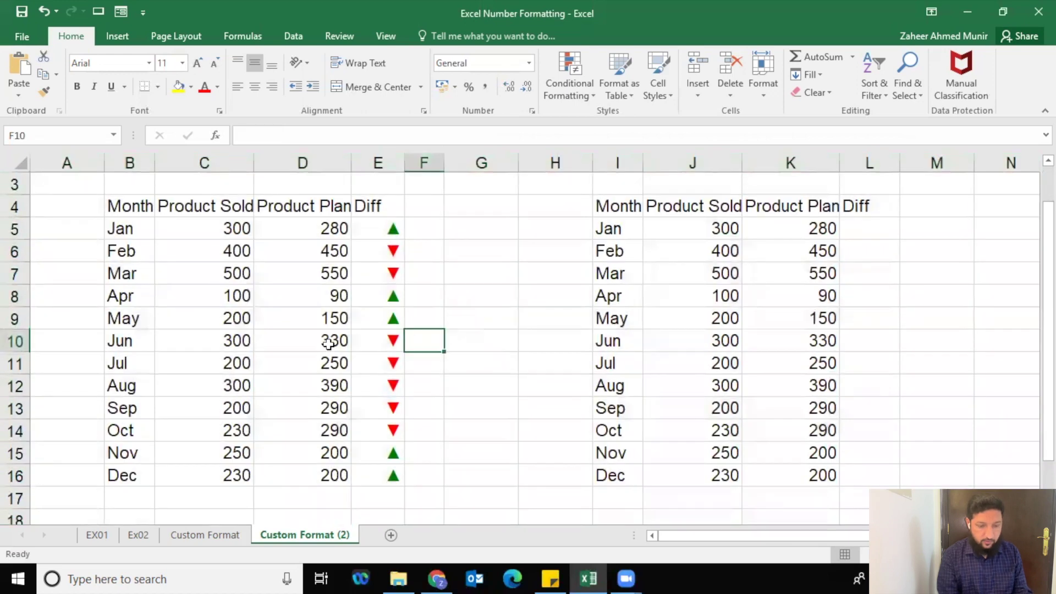
Check the ColorIndex table in the browser again and replace Red with Color3 in the custom format of E5:E16
left_click_drag(389, 239, 401, 472)
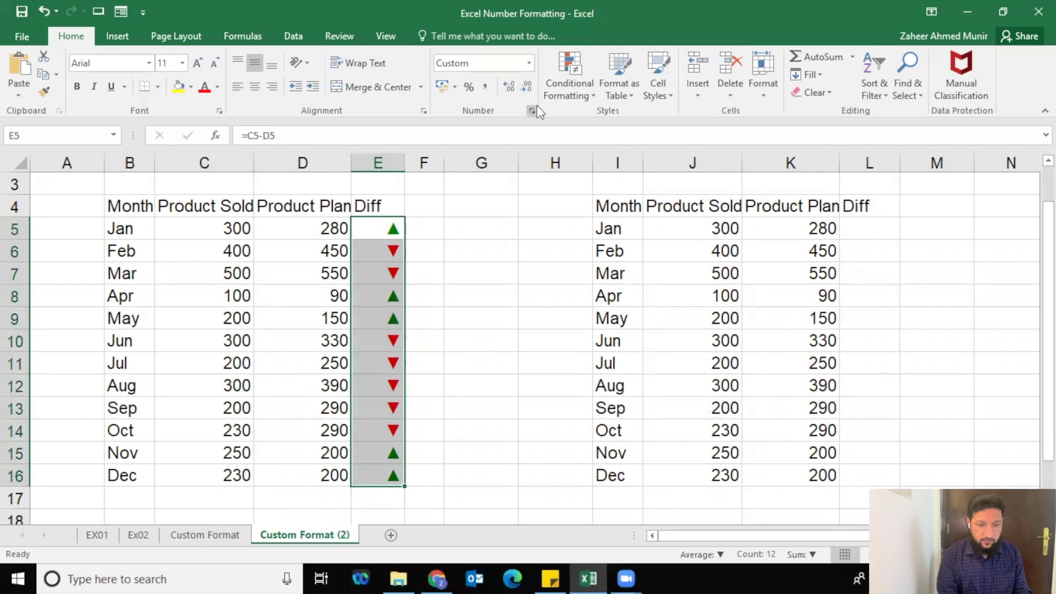
left_click(532, 111)
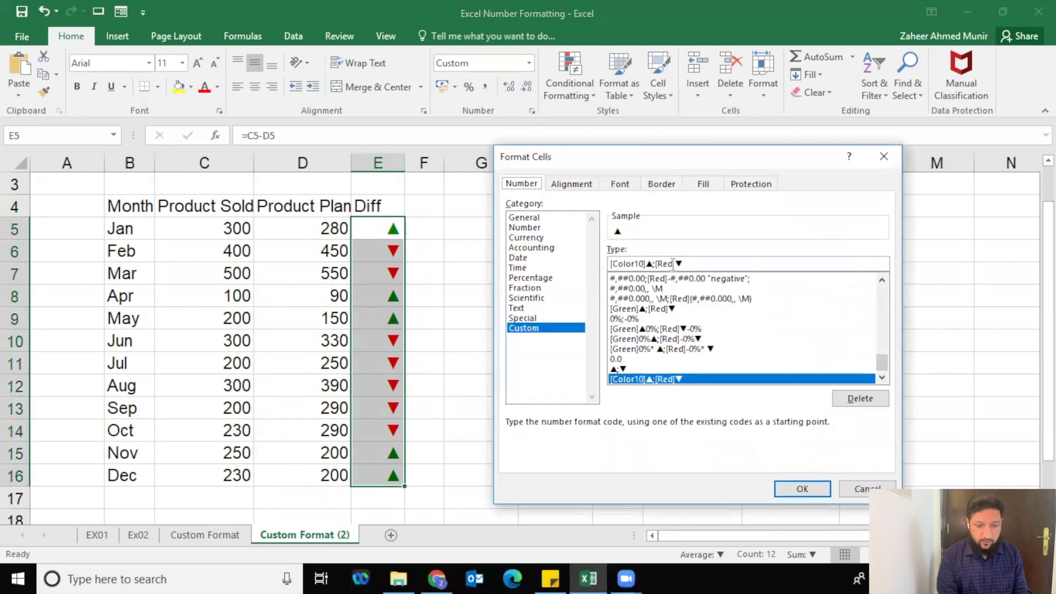
key("alt+Tab")
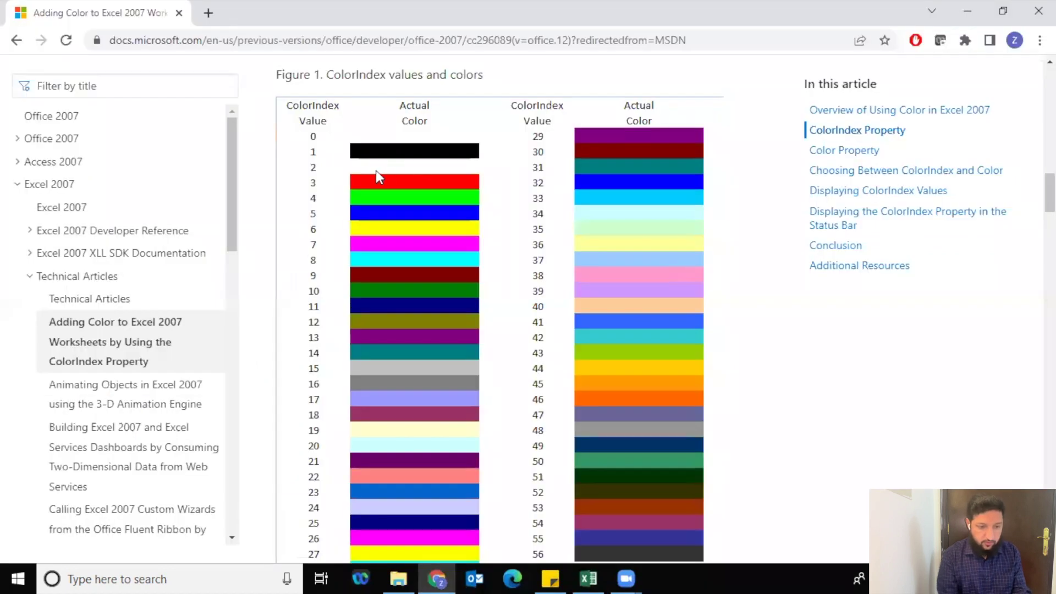
key("alt+Tab")
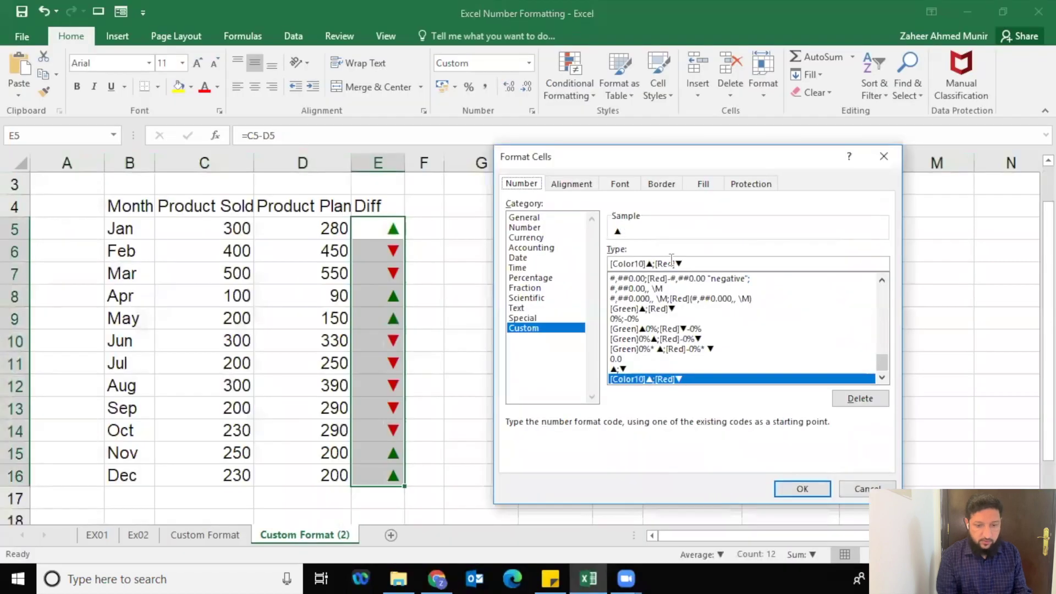
left_click_drag(674, 265, 662, 264)
type("color3")
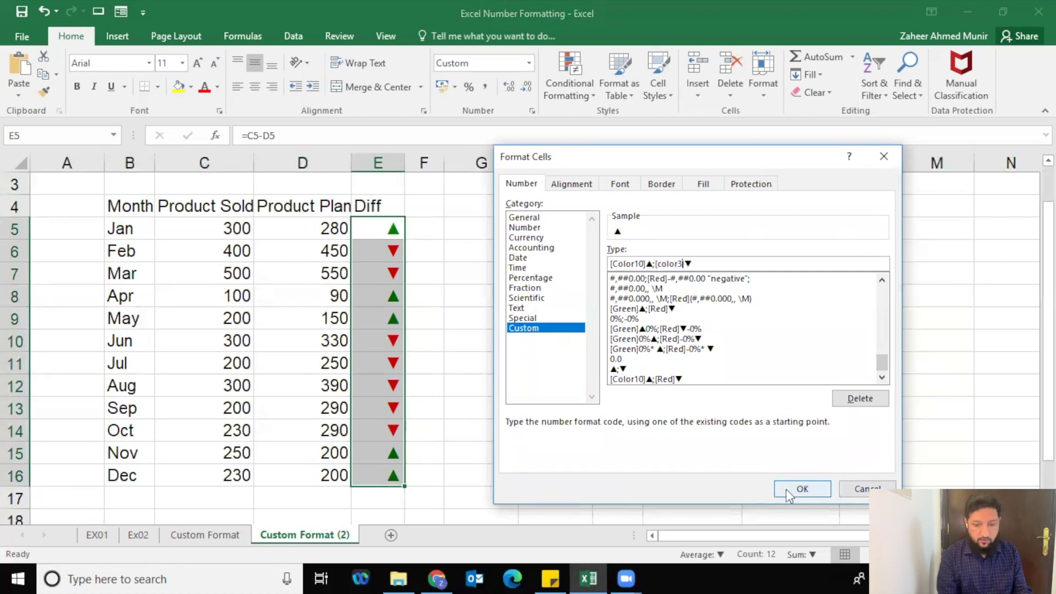
left_click(787, 489)
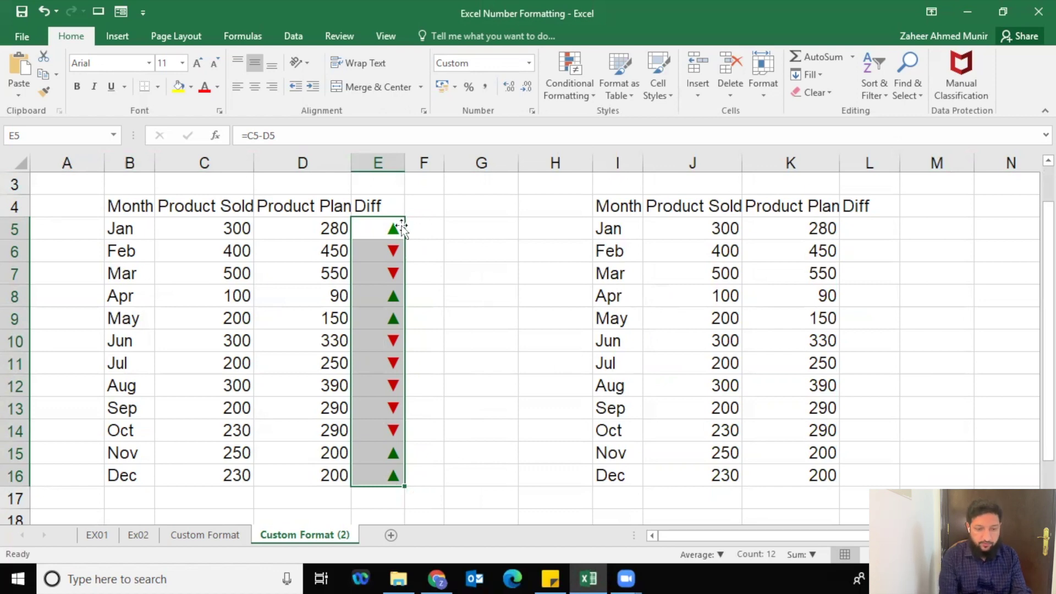
left_click(853, 234)
type("=")
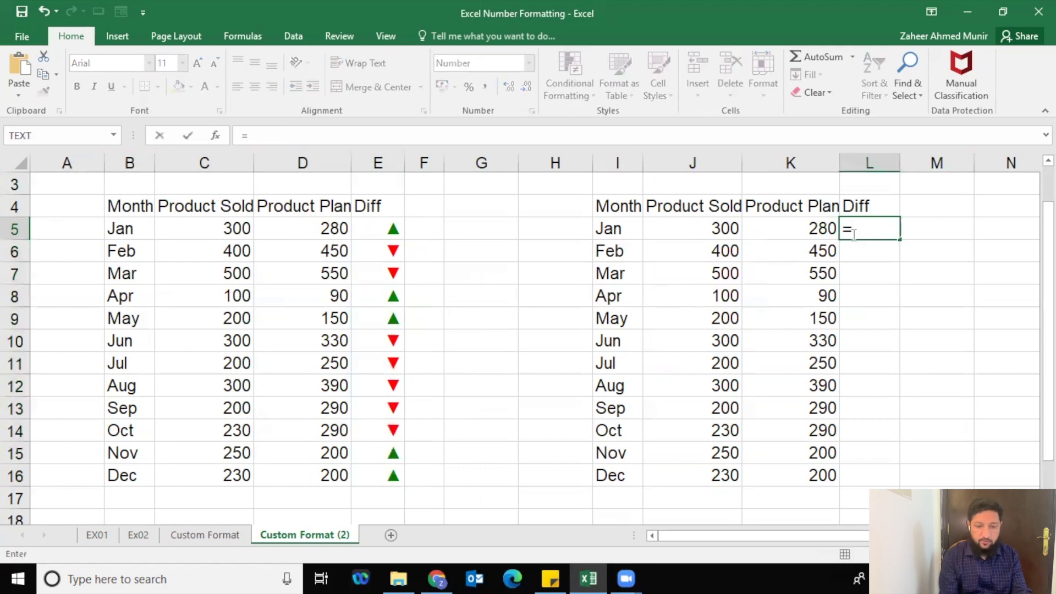
key("Escape")
key("Up")
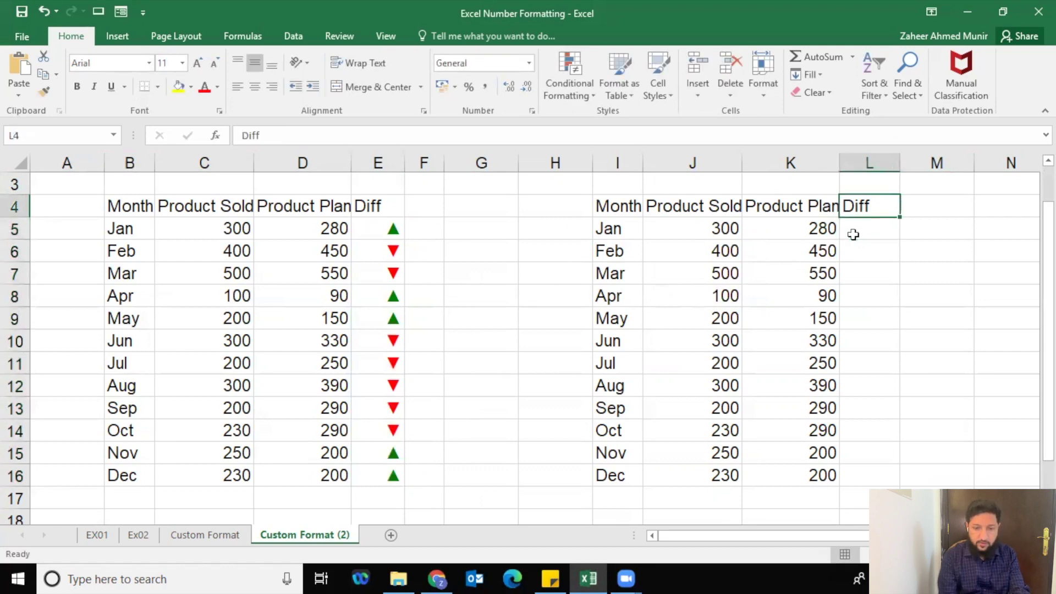
Change the header in L4 of the second table to Diff %
key("F2")
type("%")
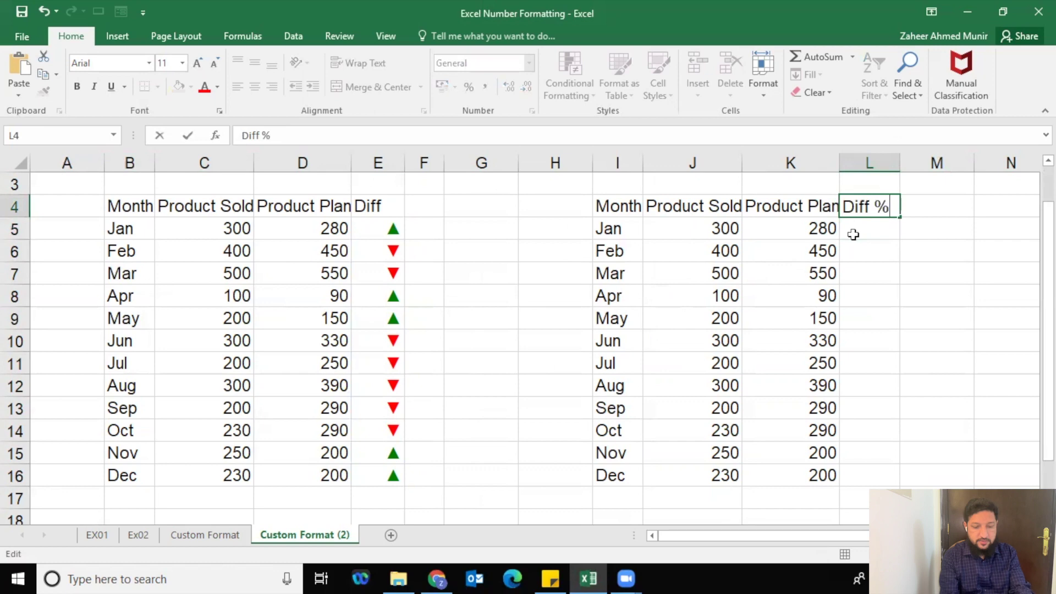
key("Return")
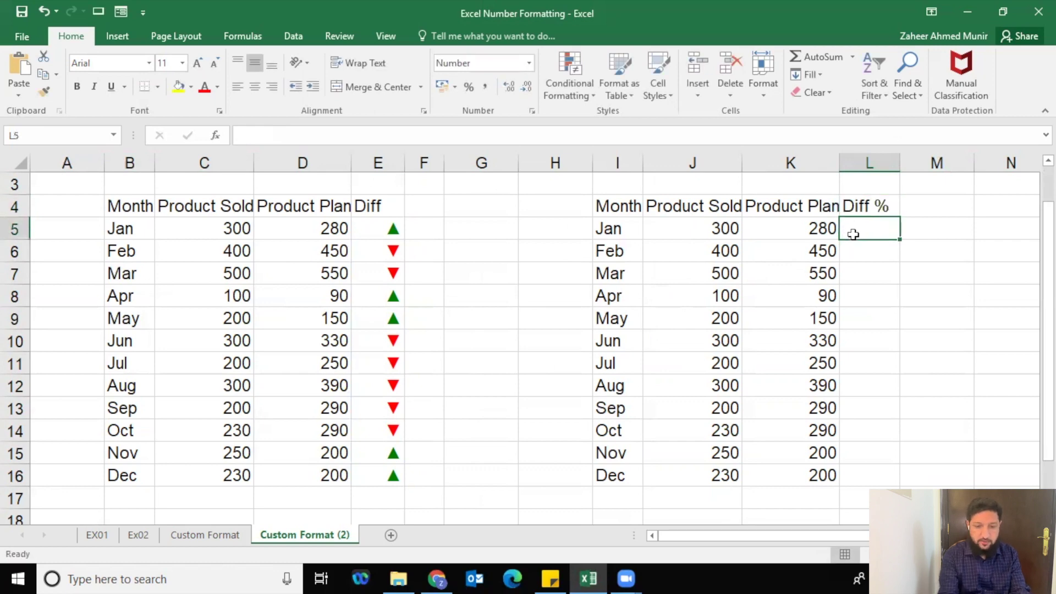
type("=")
key("Left")
key("Left")
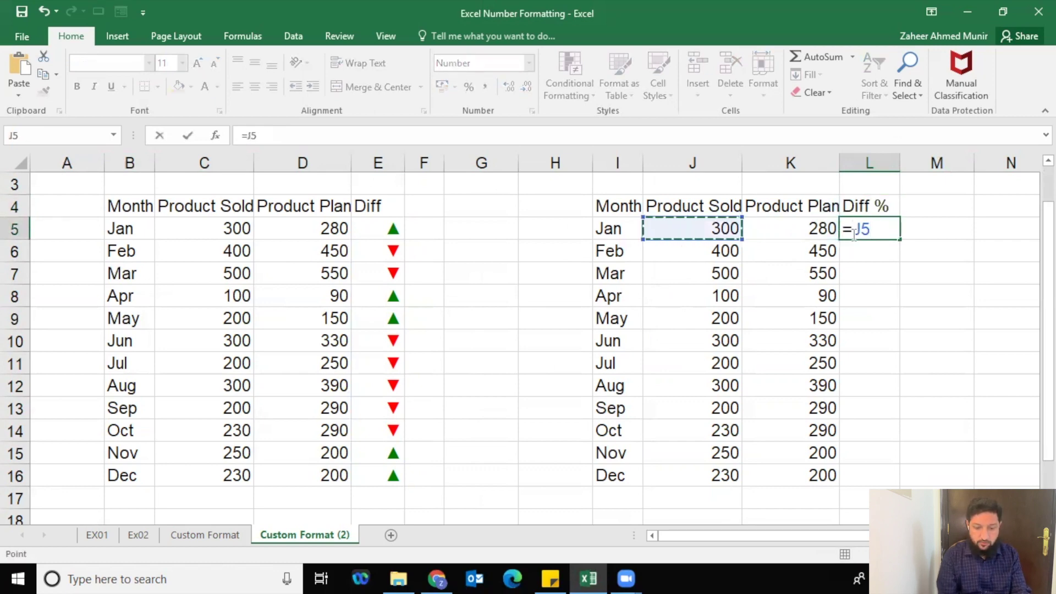
type("-")
key("Left")
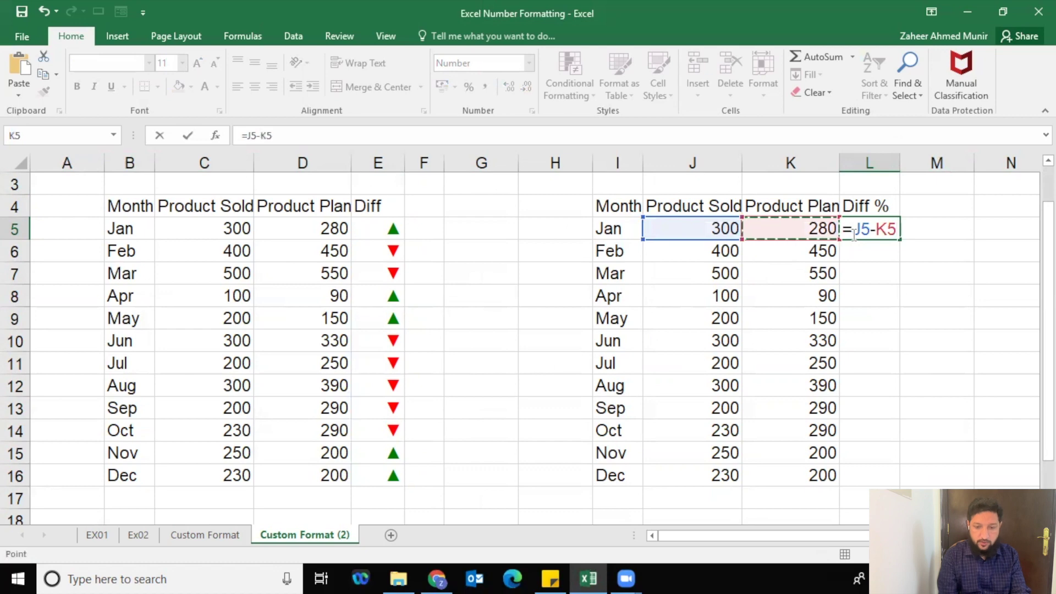
key("BackSpace")
key("BackSpace")
key("BackSpace")
key("BackSpace")
key("BackSpace")
key("BackSpace")
Enter the formula =J5/K5-1 in L5 and format the cell as a percentage
type("=")
key("Left")
key("Left")
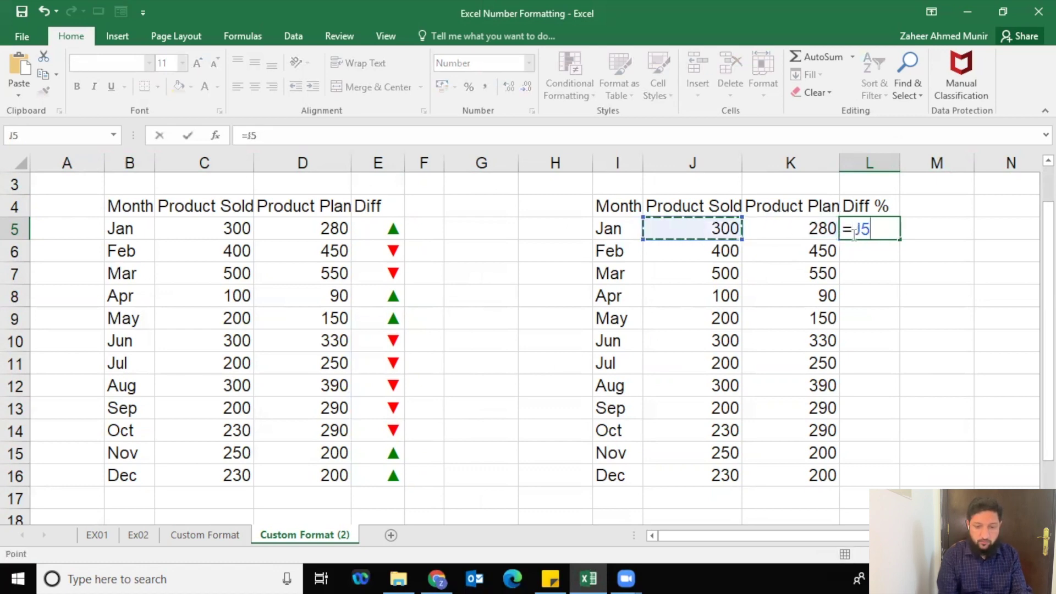
type("/")
key("Left")
type("-1")
key("Return")
left_click(853, 234)
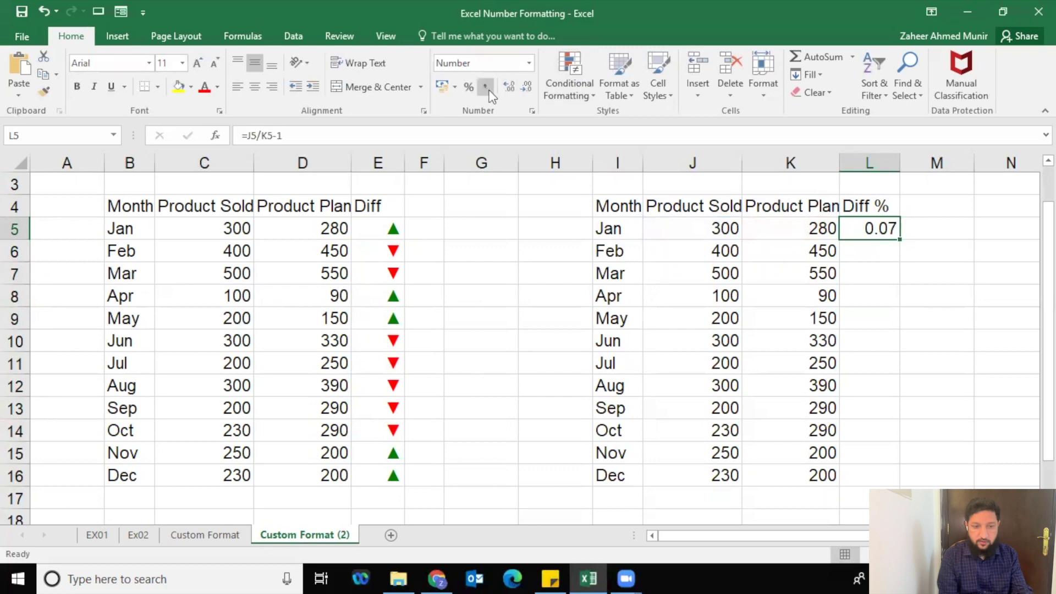
left_click(469, 88)
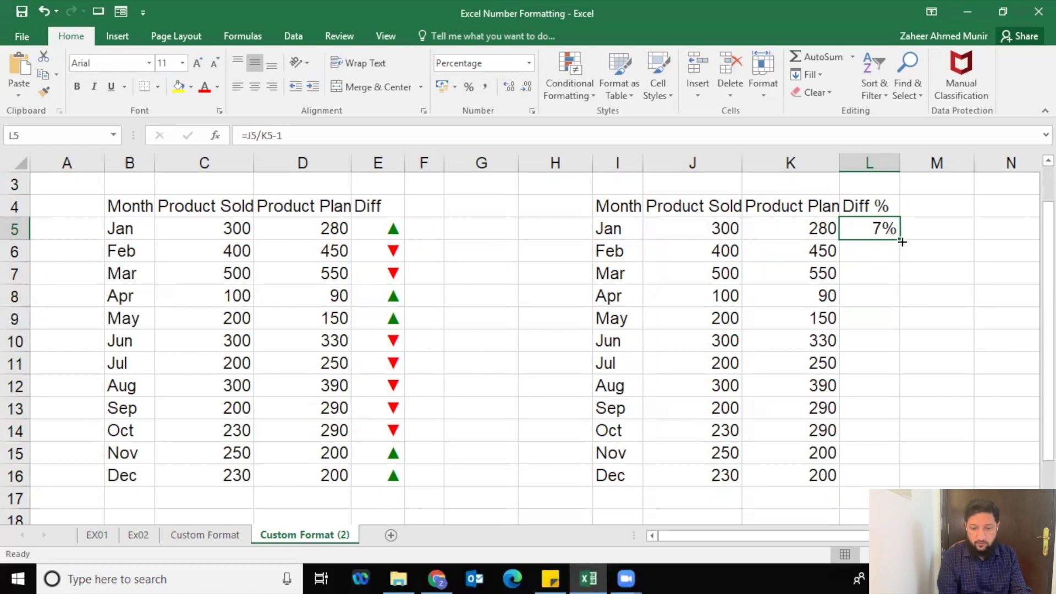
Fill the L5 formula through L5:L16 and apply the percentage format to the whole range
left_click_drag(868, 229, 865, 480)
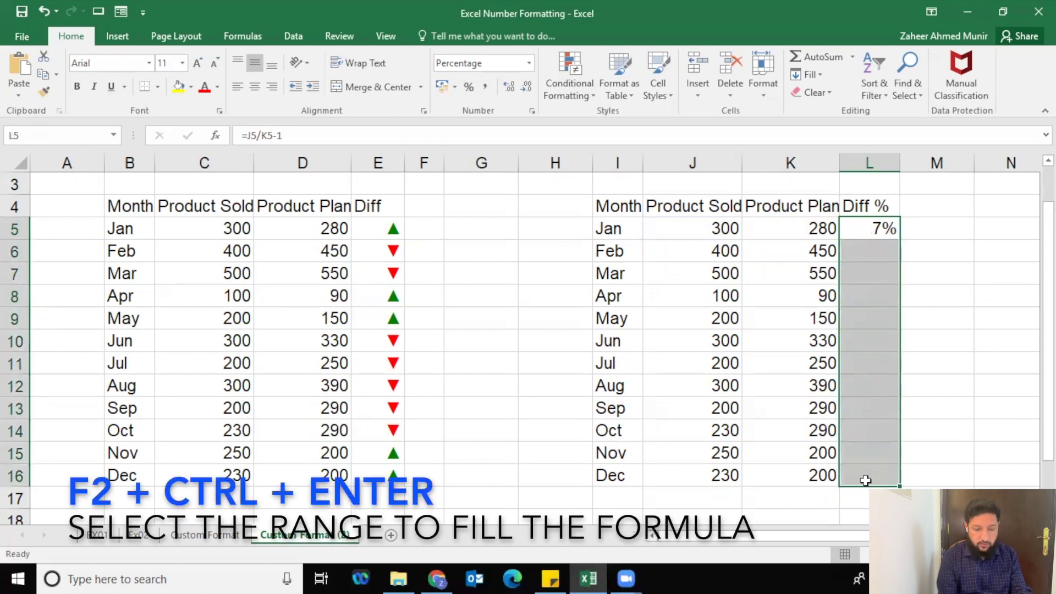
key("F2")
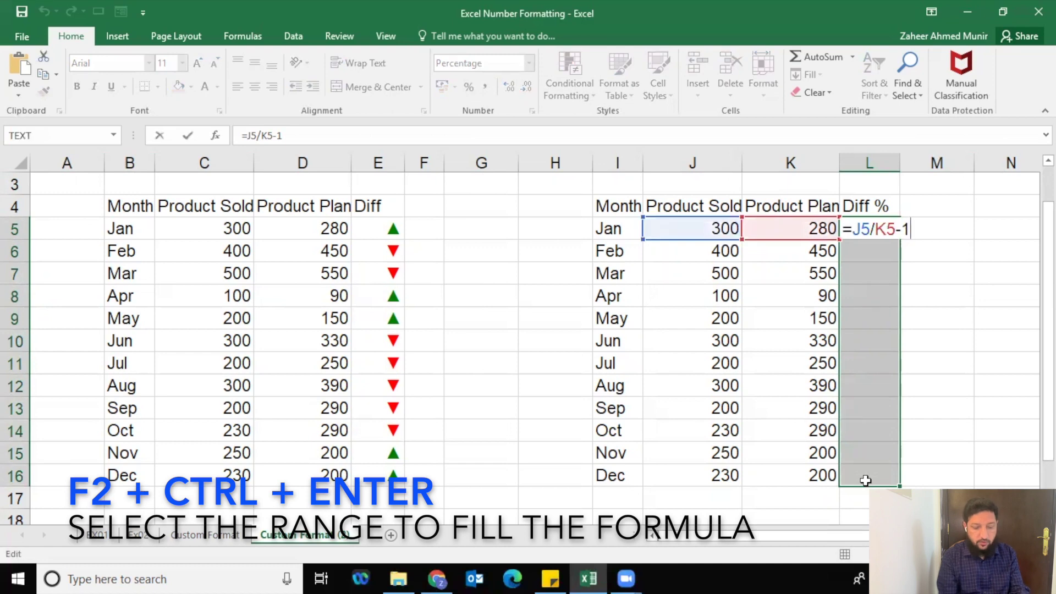
key("ctrl+Return")
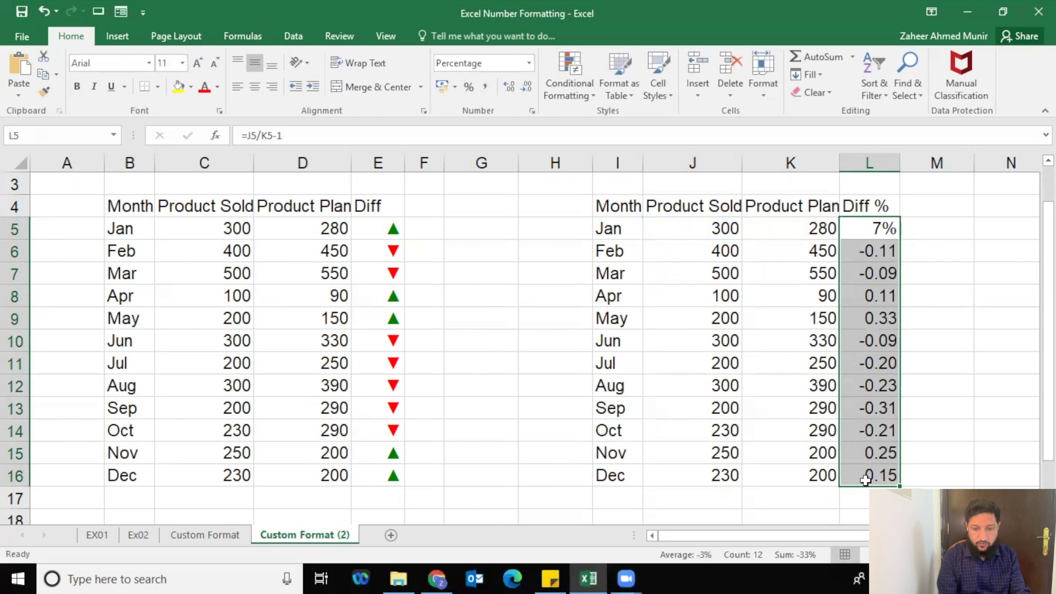
key("ctrl+q")
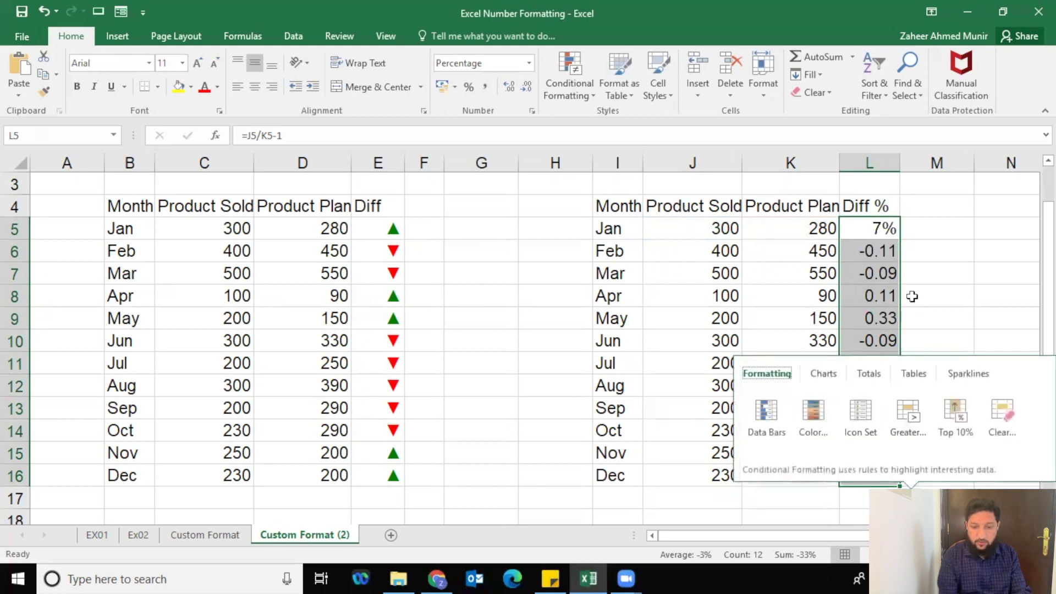
key("Escape")
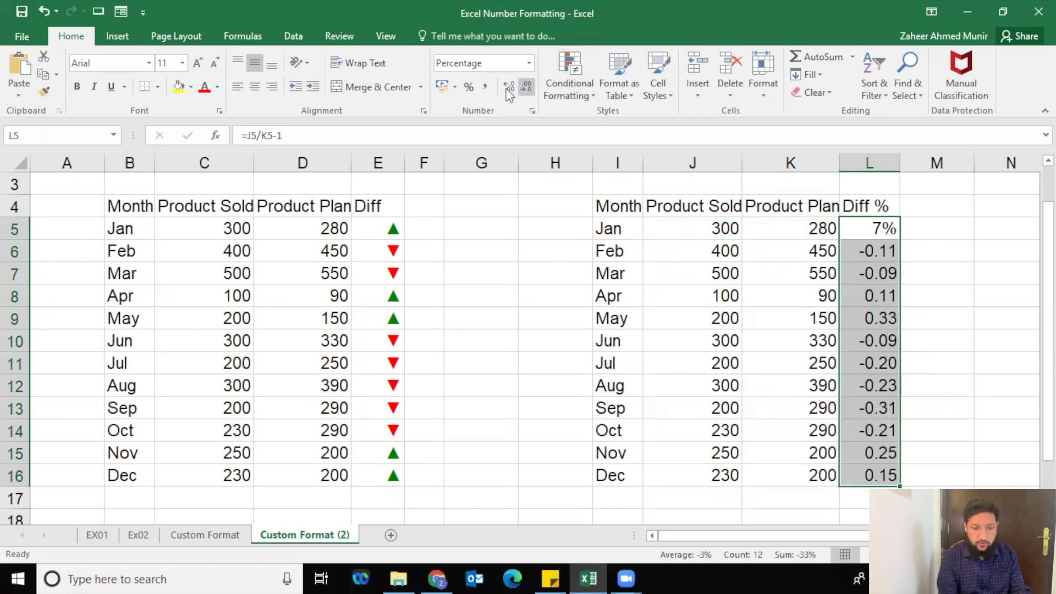
left_click(469, 87)
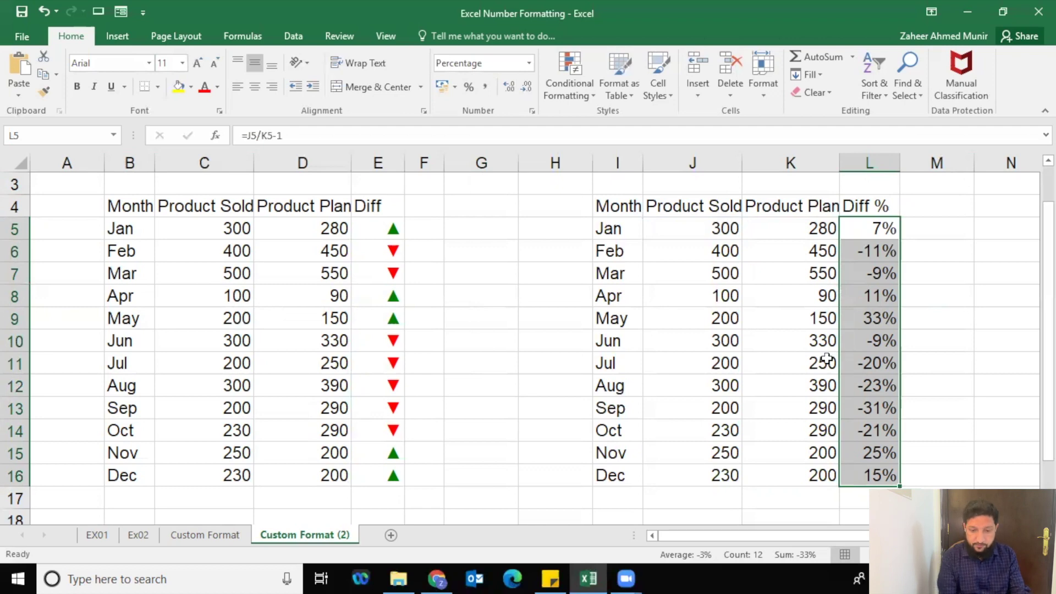
left_click(242, 536)
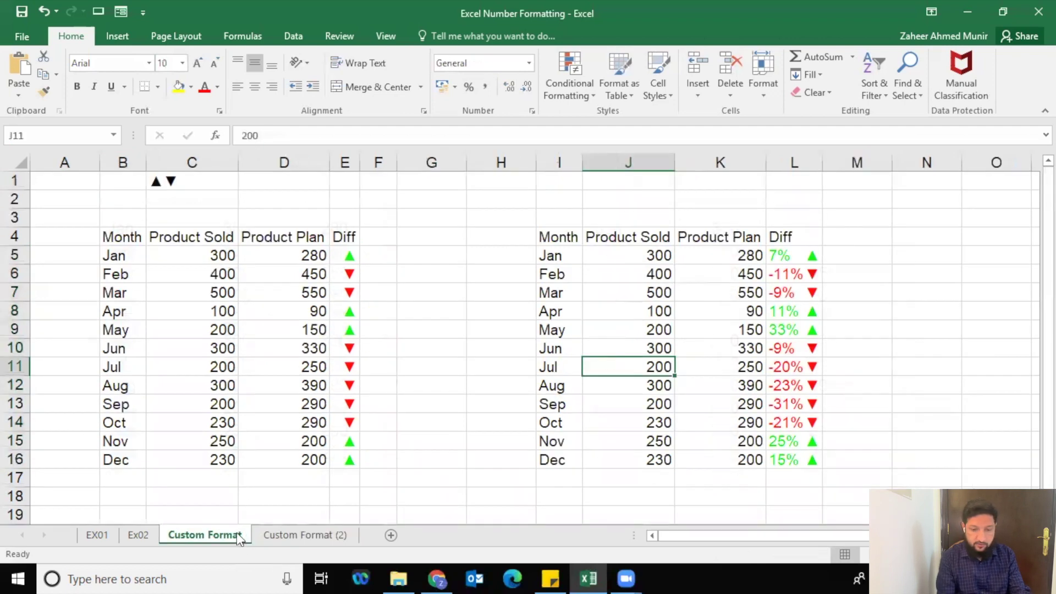
left_click(283, 532)
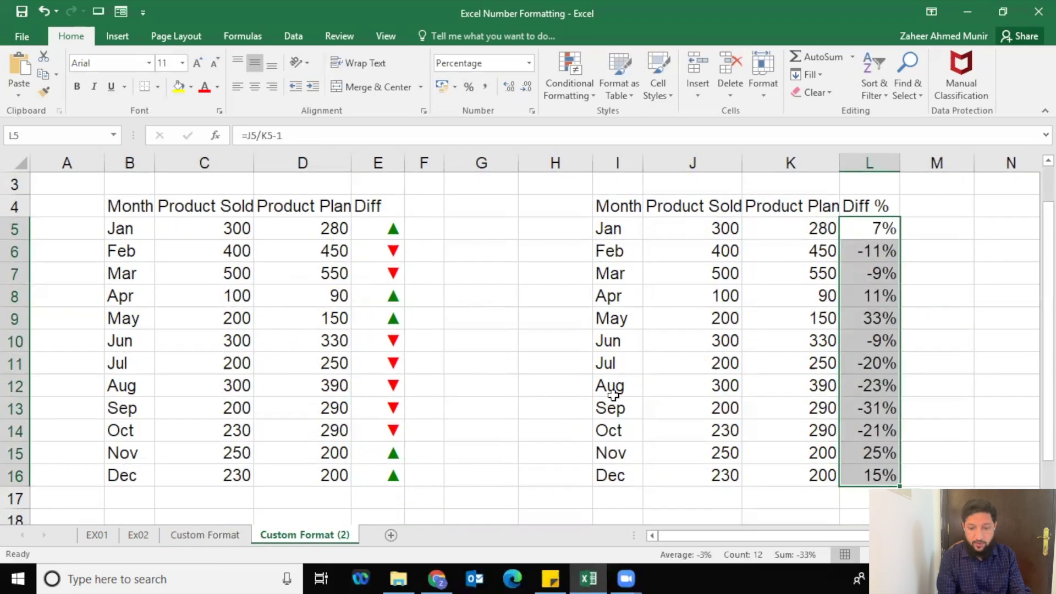
left_click(532, 112)
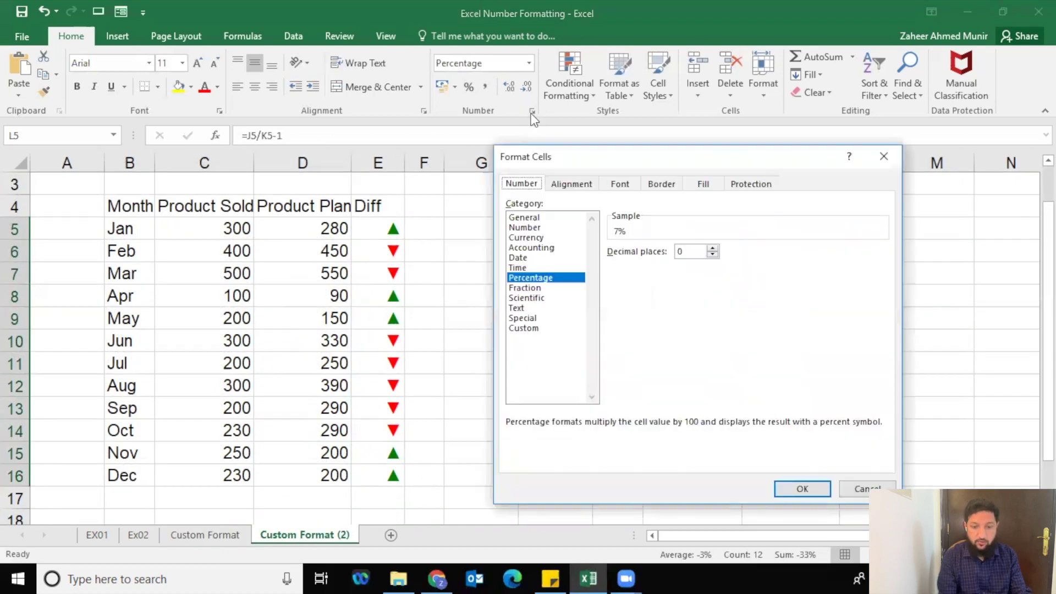
left_click(524, 328)
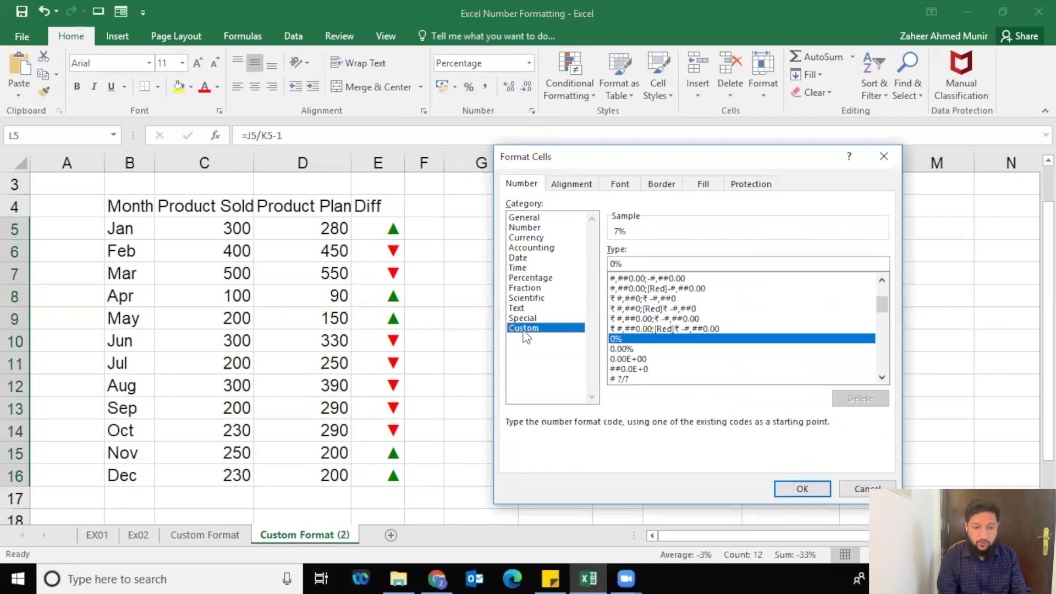
left_click(616, 264)
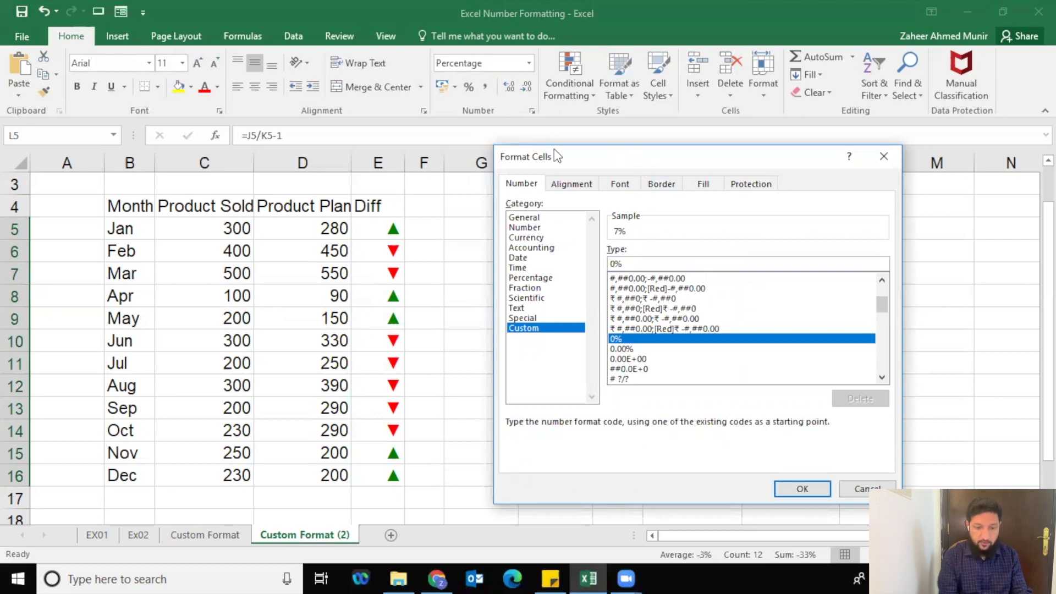
left_click_drag(553, 148, 139, 114)
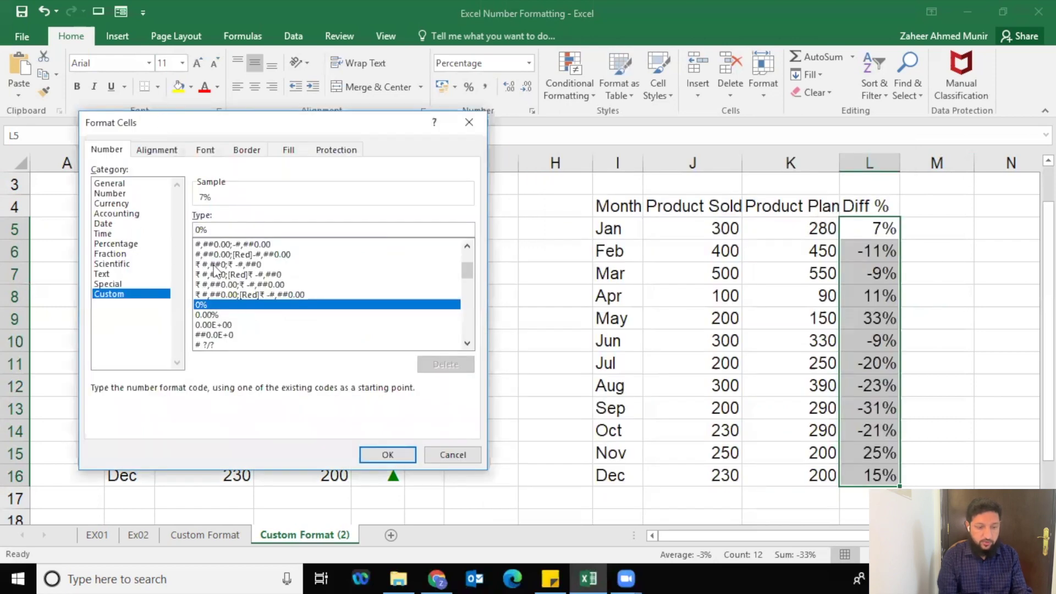
left_click(434, 454)
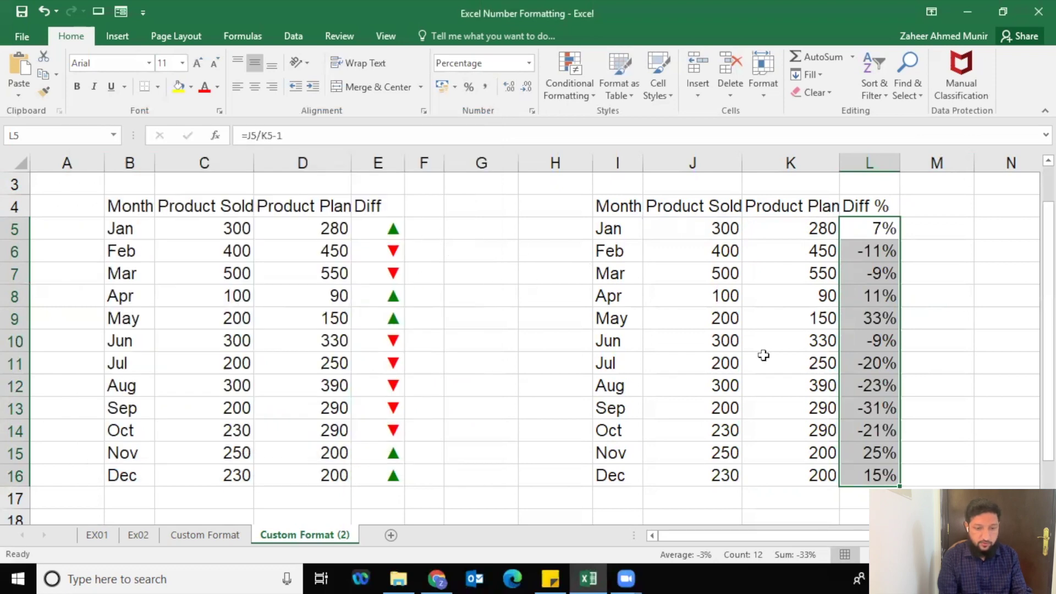
Copy the ▲▼ symbols from the contents of cell D1
left_click_drag(1048, 388, 1048, 352)
left_click(278, 189)
left_click_drag(294, 141, 242, 135)
key("ctrl+c")
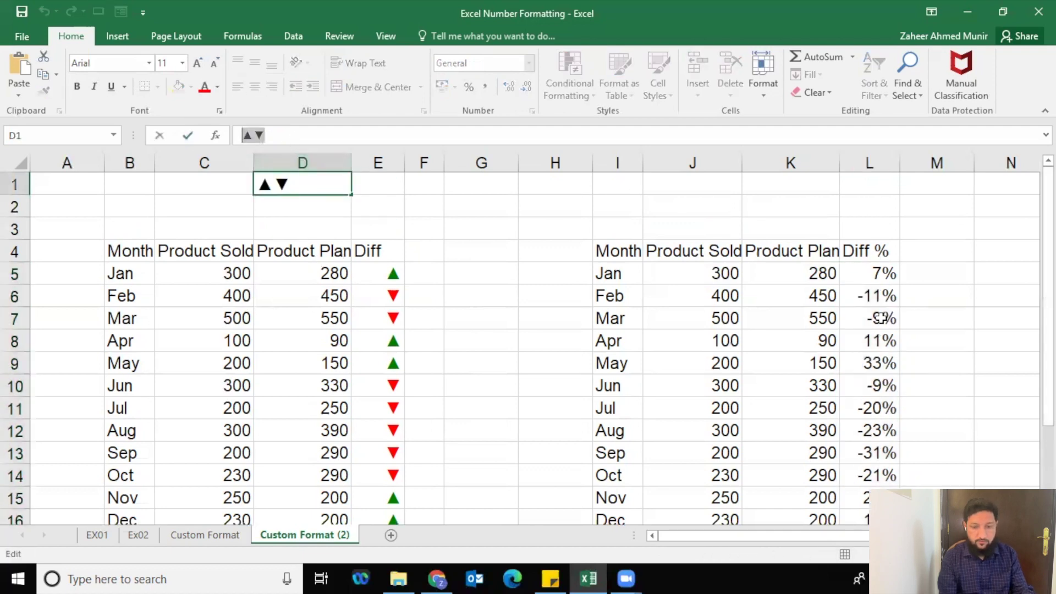
left_click(881, 318)
left_click_drag(995, 275, 917, 296)
left_click_drag(1048, 278, 1048, 297)
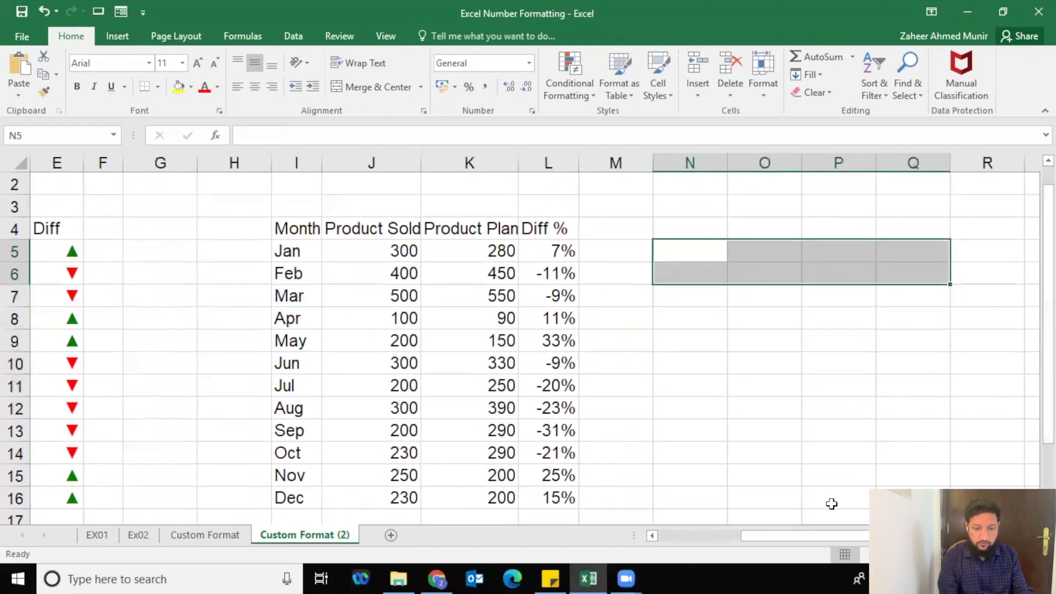
Apply the custom number format ▲0%;▼-0% to the Diff % values in L5:L16
left_click_drag(792, 535, 709, 538)
left_click_drag(872, 252, 860, 498)
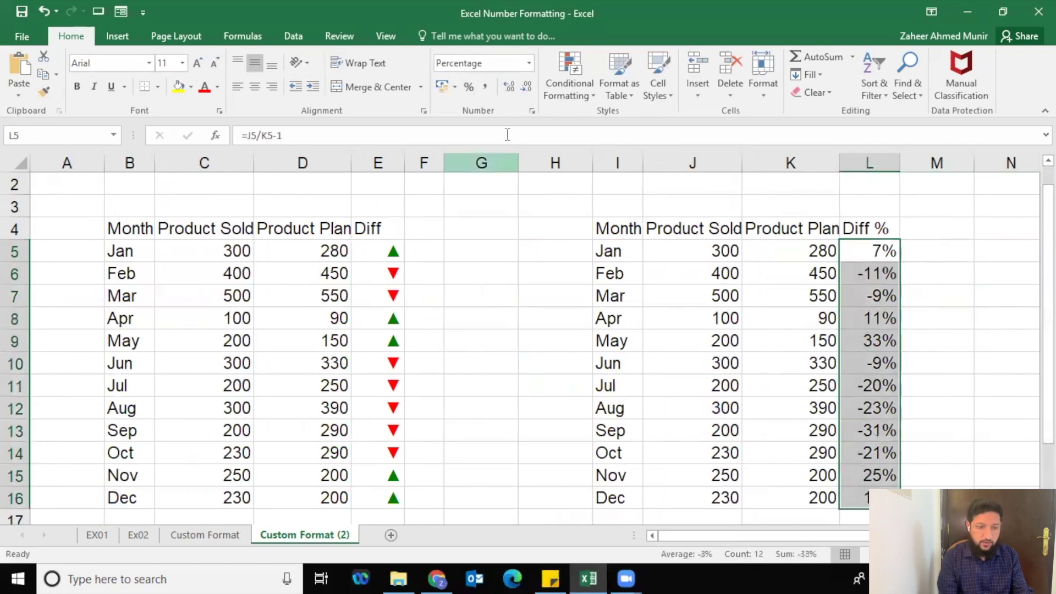
left_click(531, 112)
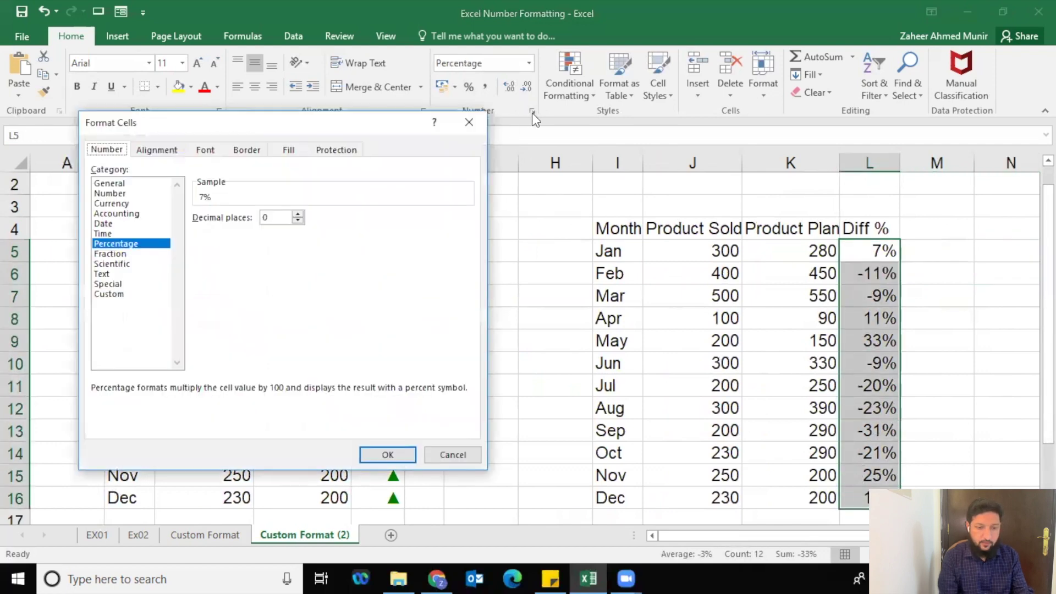
left_click(132, 296)
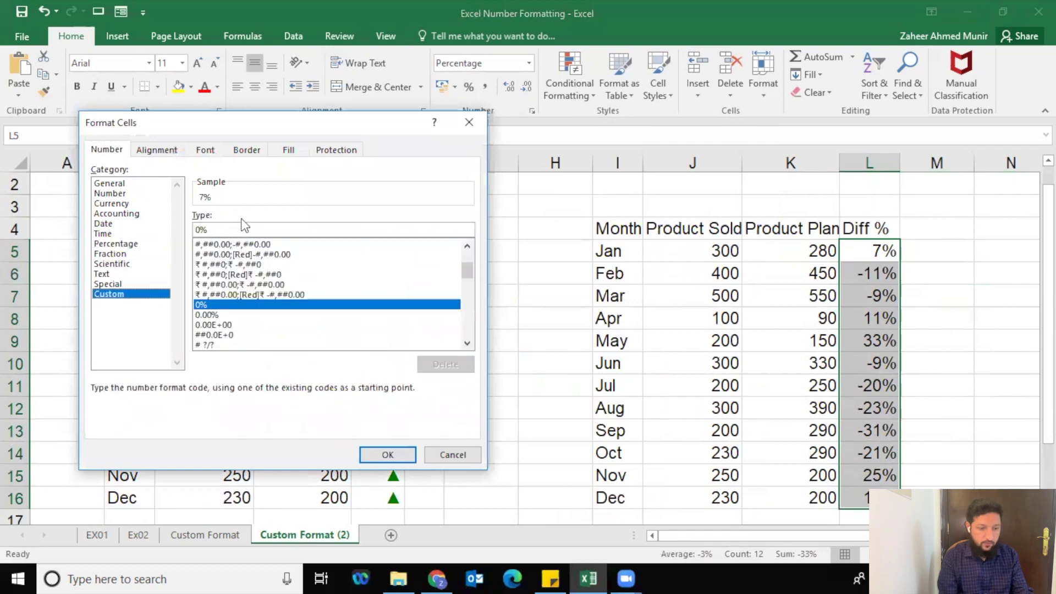
left_click_drag(229, 230, 181, 227)
left_click(197, 230)
key("ctrl+v")
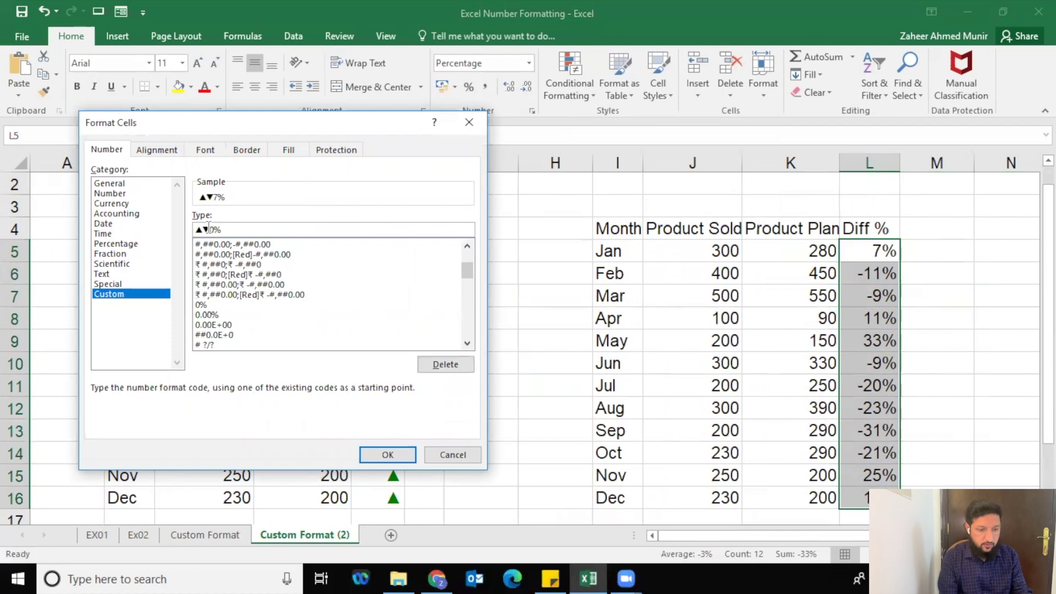
left_click(204, 228)
key("Delete")
type(";▼-0%")
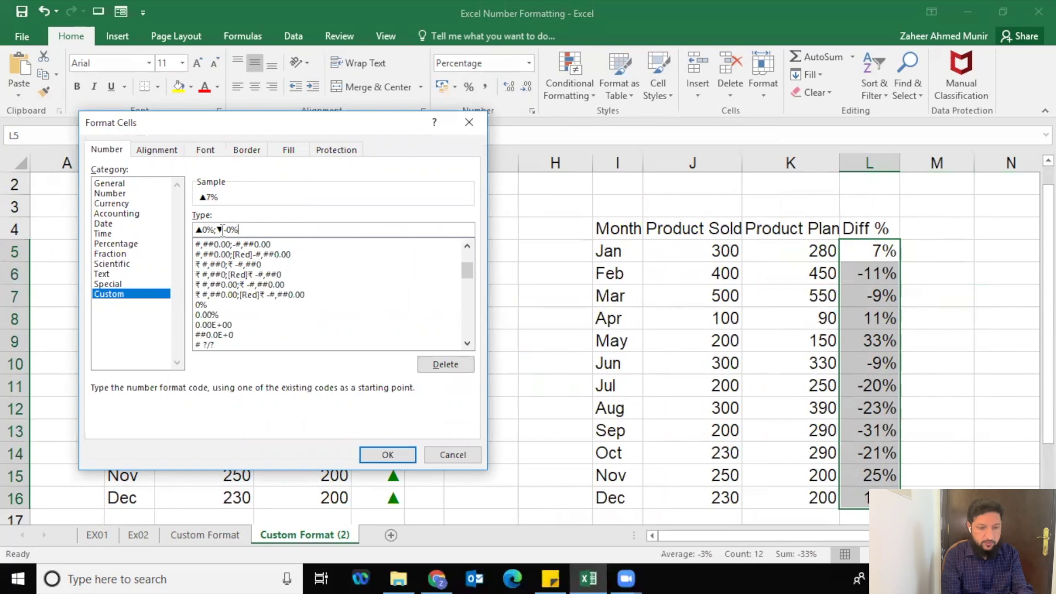
left_click(384, 456)
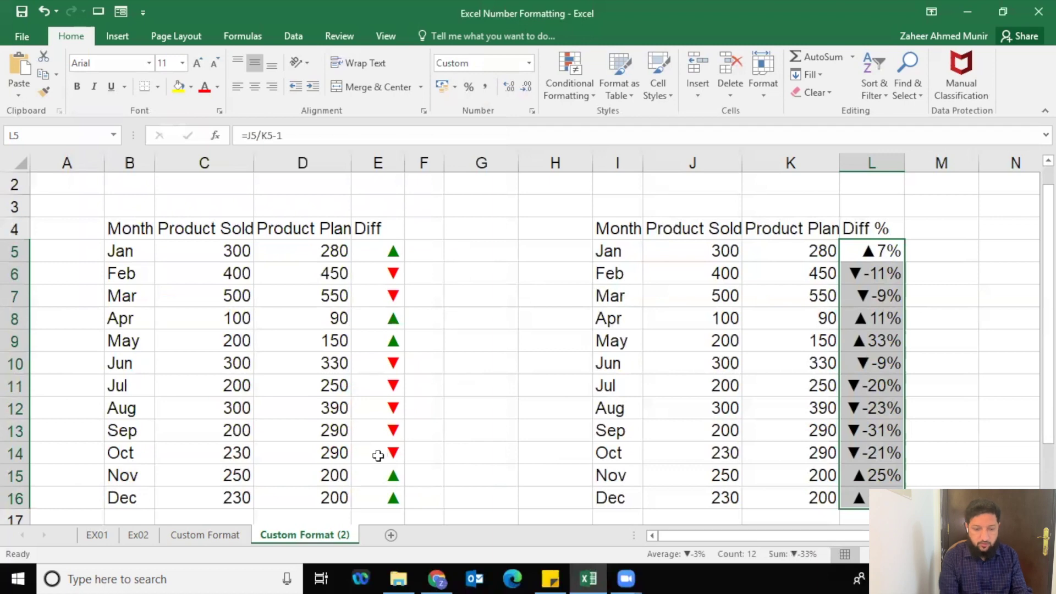
Rewrite the custom format of L5:L16 as 0%▲;-0%▼ so the triangles follow the percentages
left_click(422, 113)
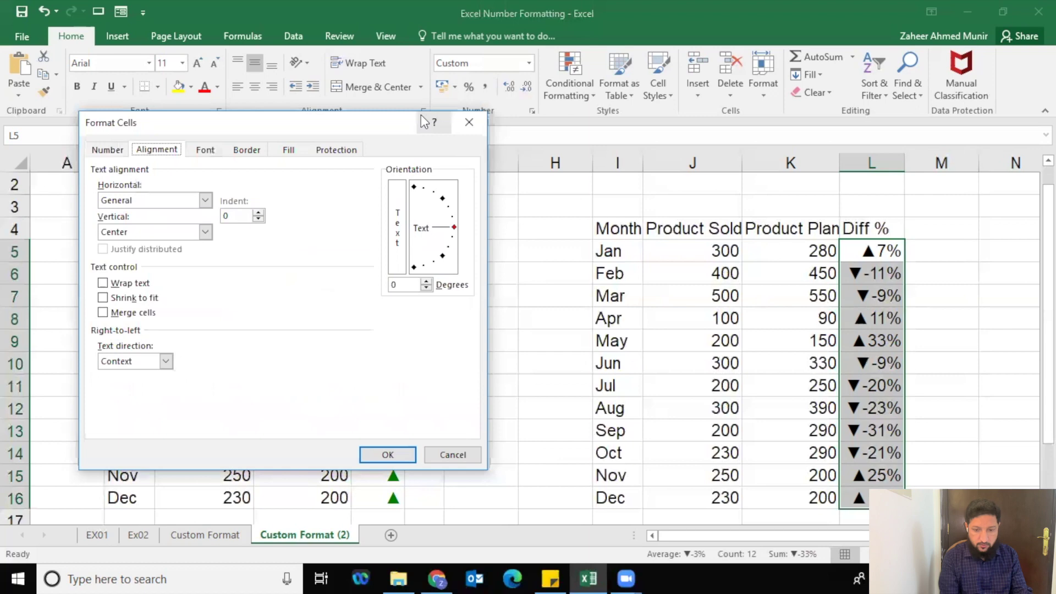
left_click(107, 150)
left_click_drag(216, 229, 204, 227)
key("BackSpace")
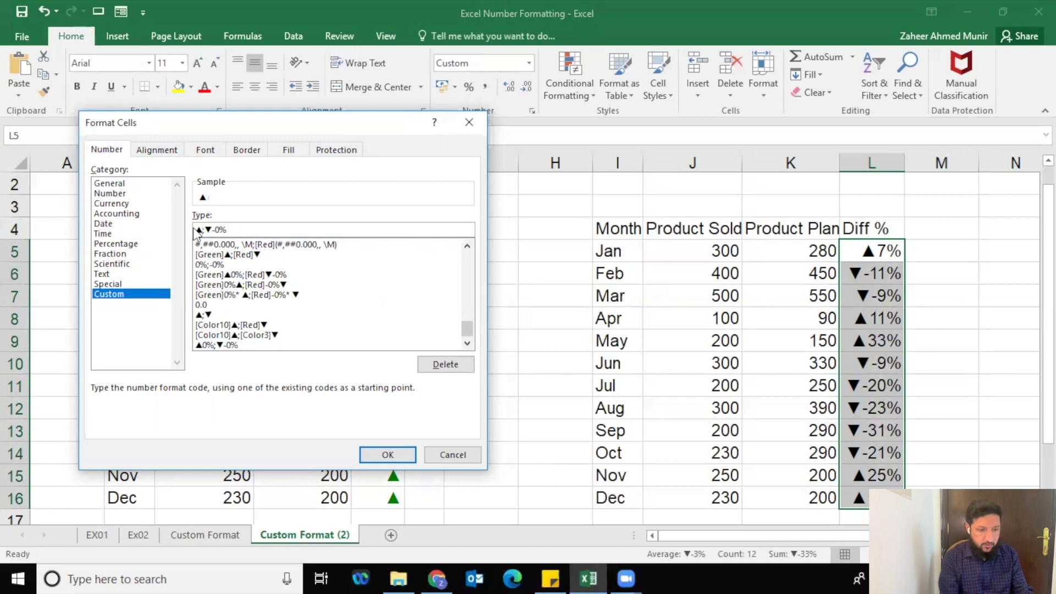
left_click(199, 229)
type("0%")
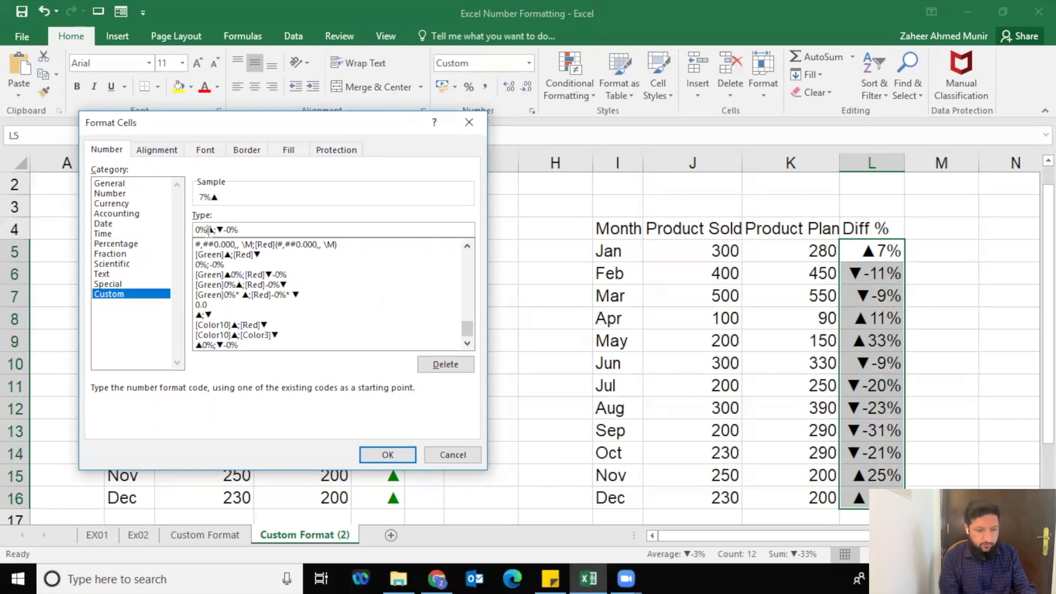
left_click_drag(238, 230, 225, 230)
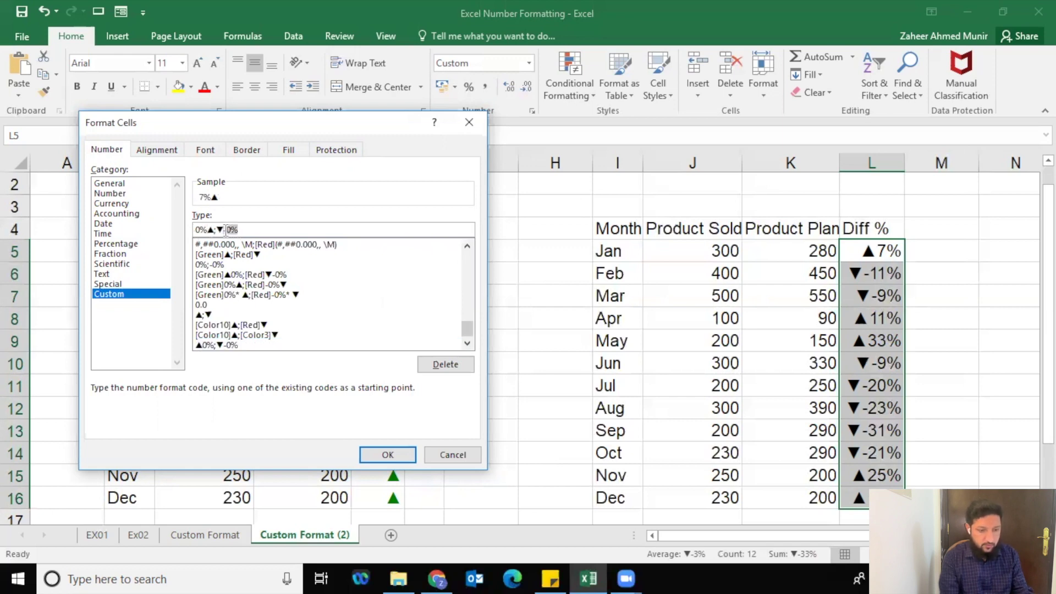
key("BackSpace")
key("BackSpace")
left_click(218, 230)
type("-0%")
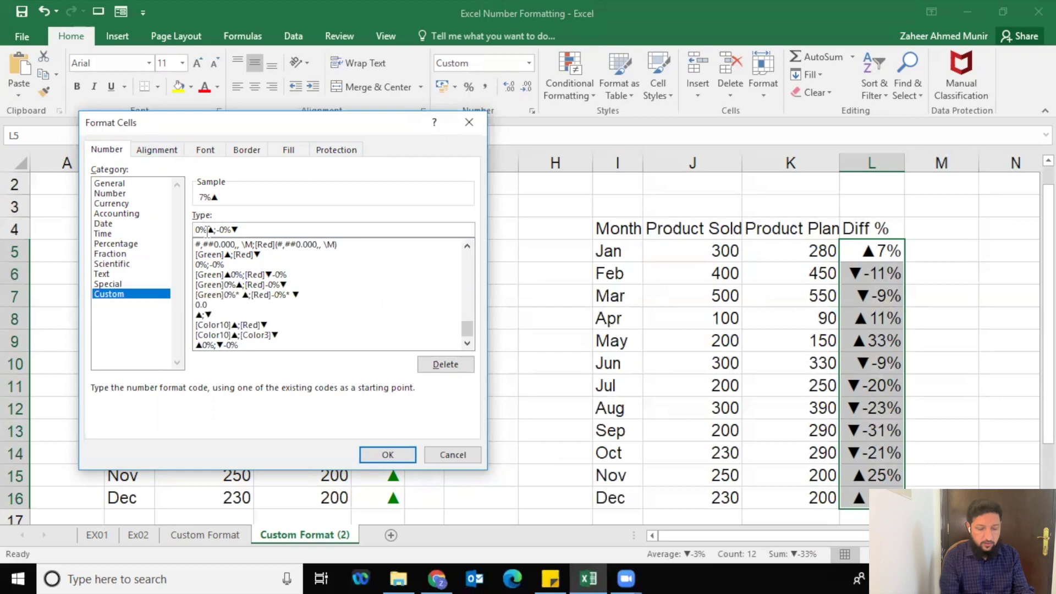
Color the Diff % values in L5:L16 with the custom format [color10]0%▲;[Red]-0%▼
left_click_drag(197, 230, 207, 231)
type("[color10")
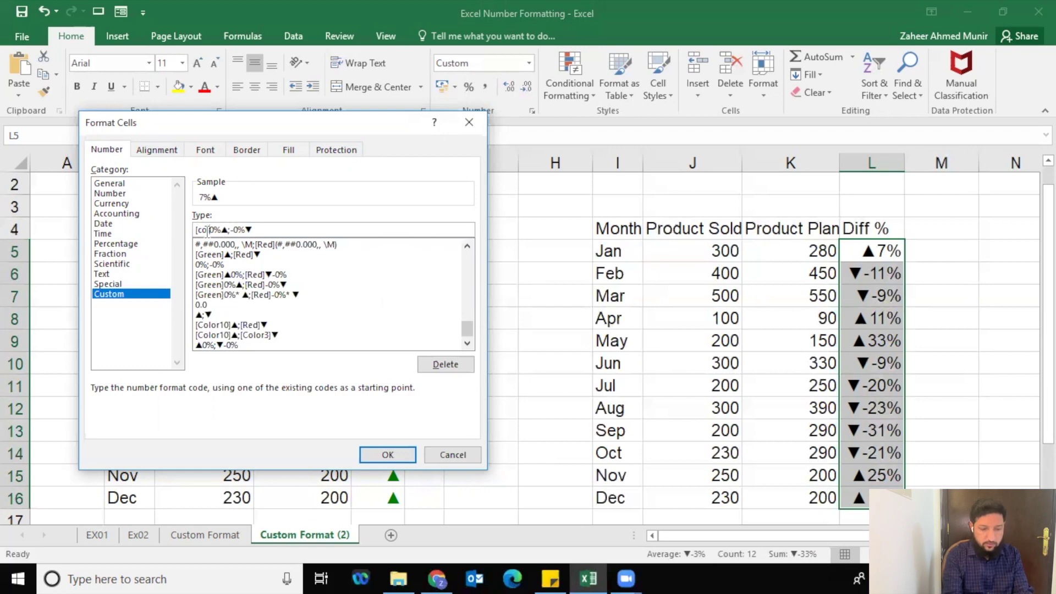
type("]")
left_click(252, 231)
type("[red")
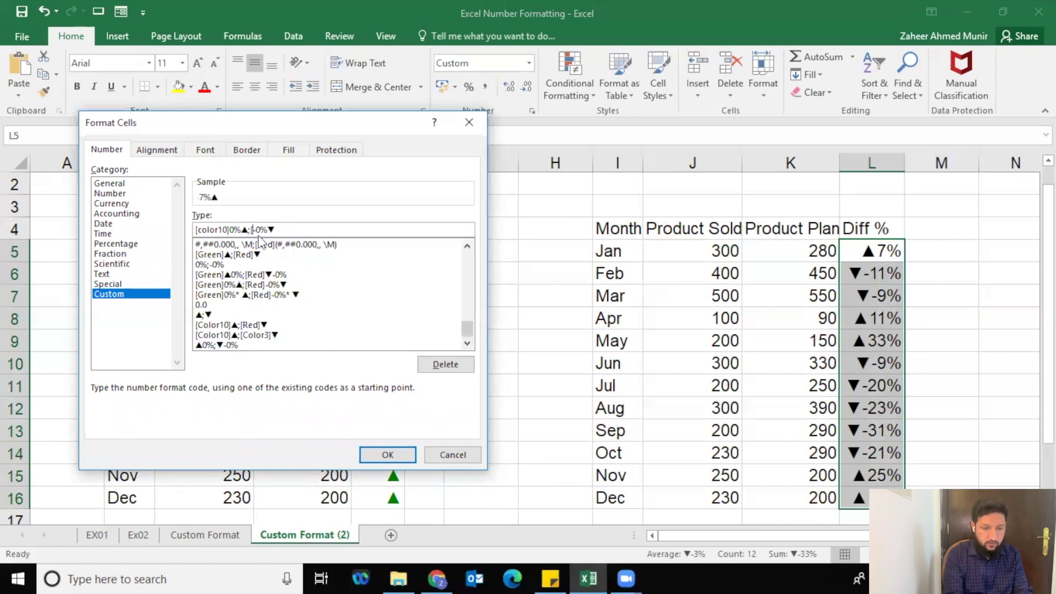
key("BackSpace")
key("BackSpace")
key("BackSpace")
type("Red")
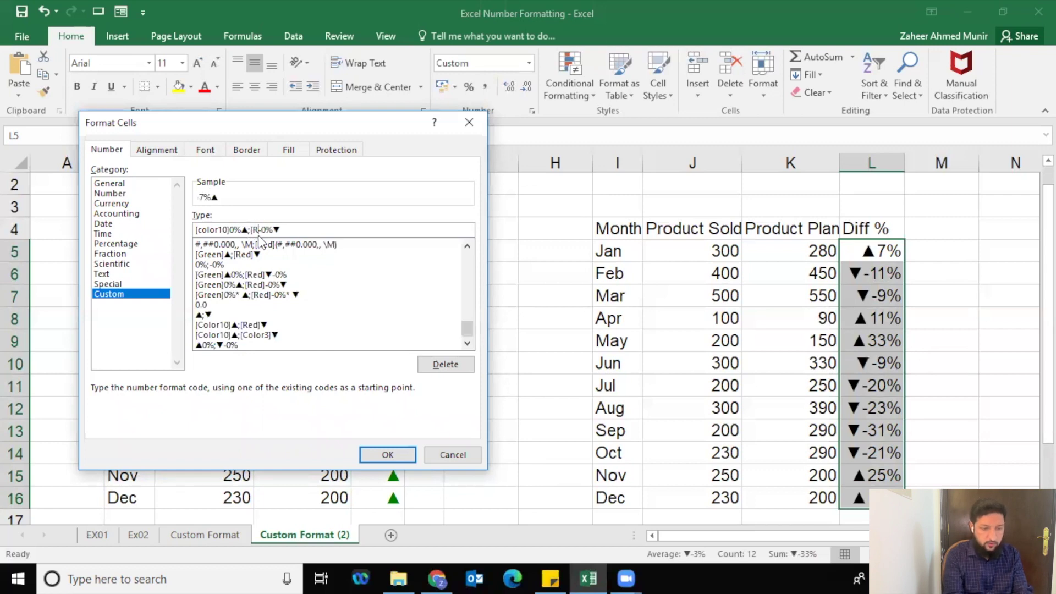
type("]")
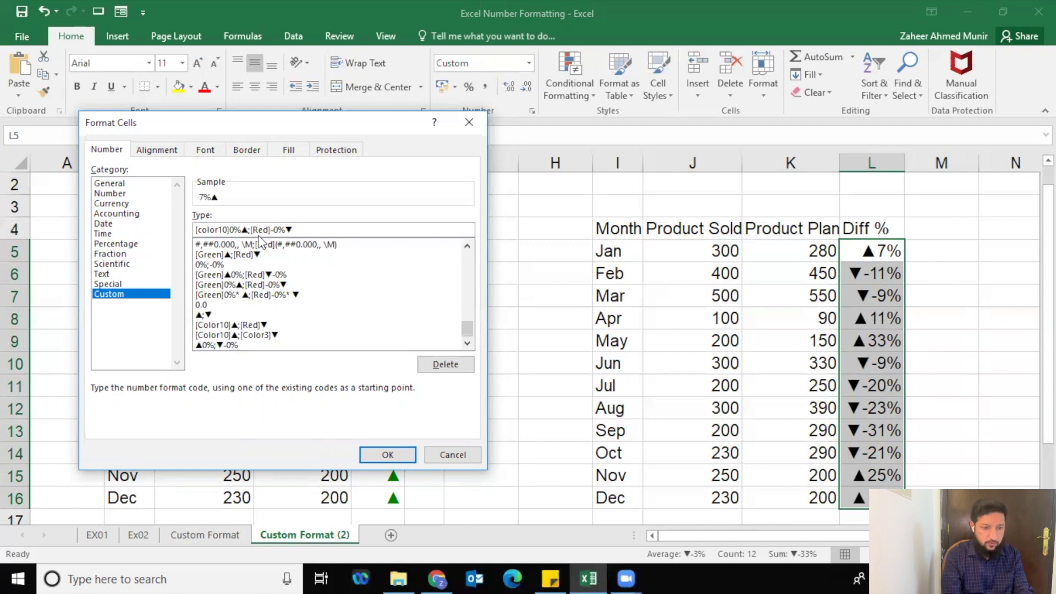
left_click(383, 453)
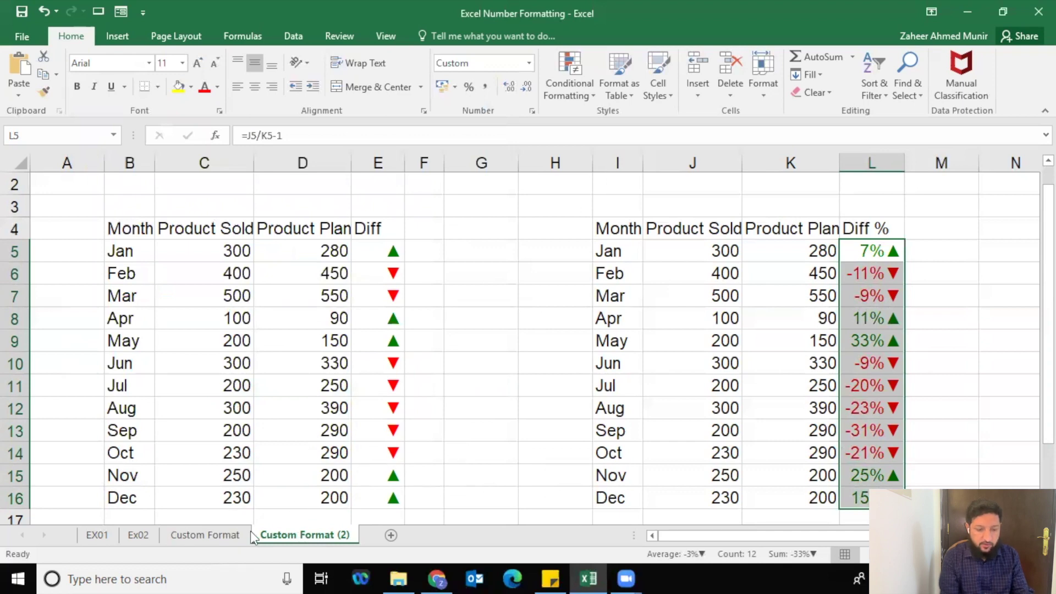
left_click(532, 112)
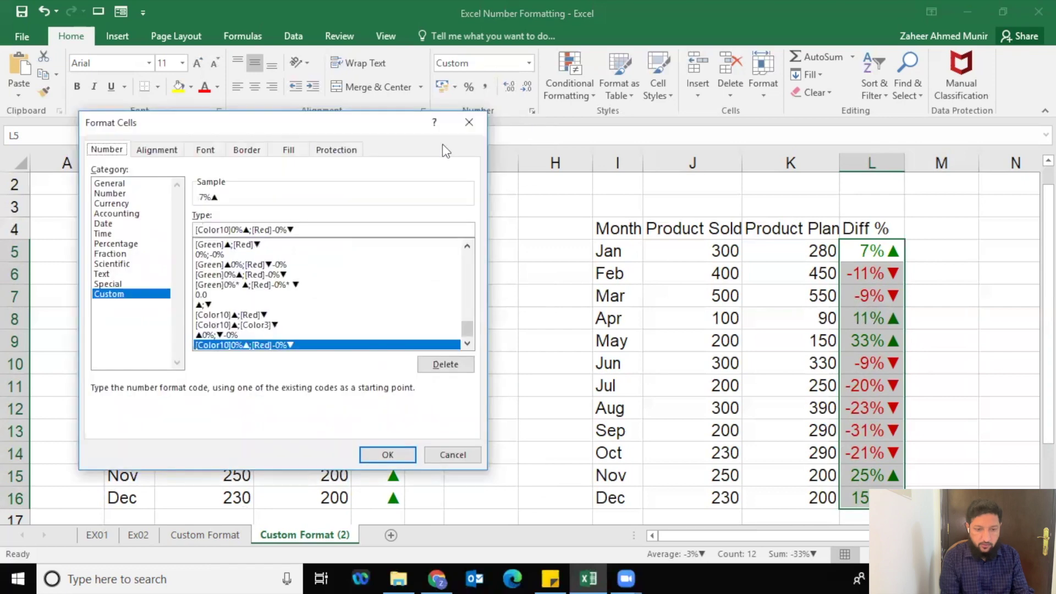
left_click(245, 230)
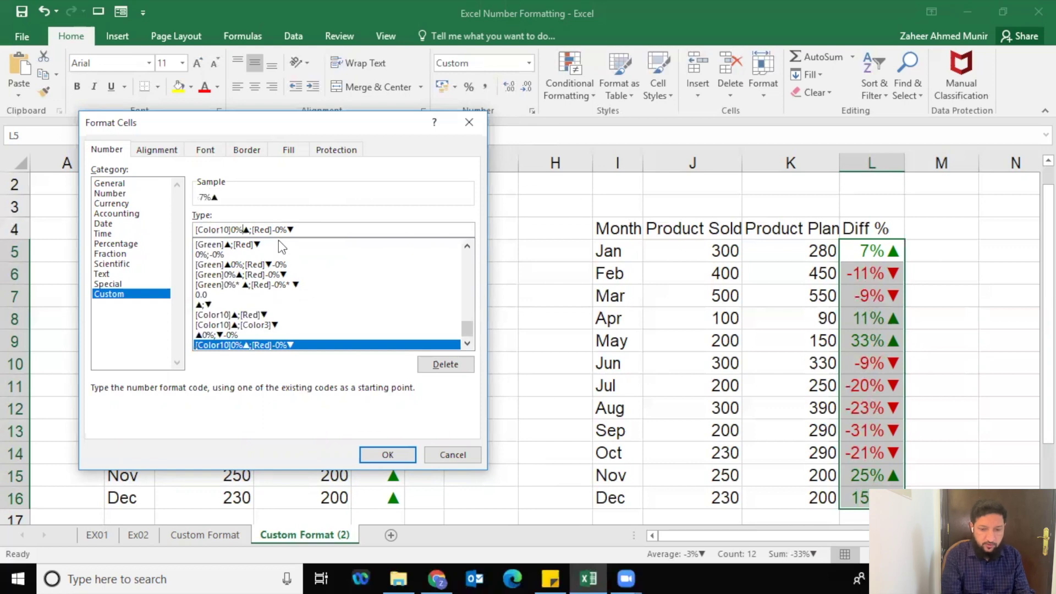
type("\"")
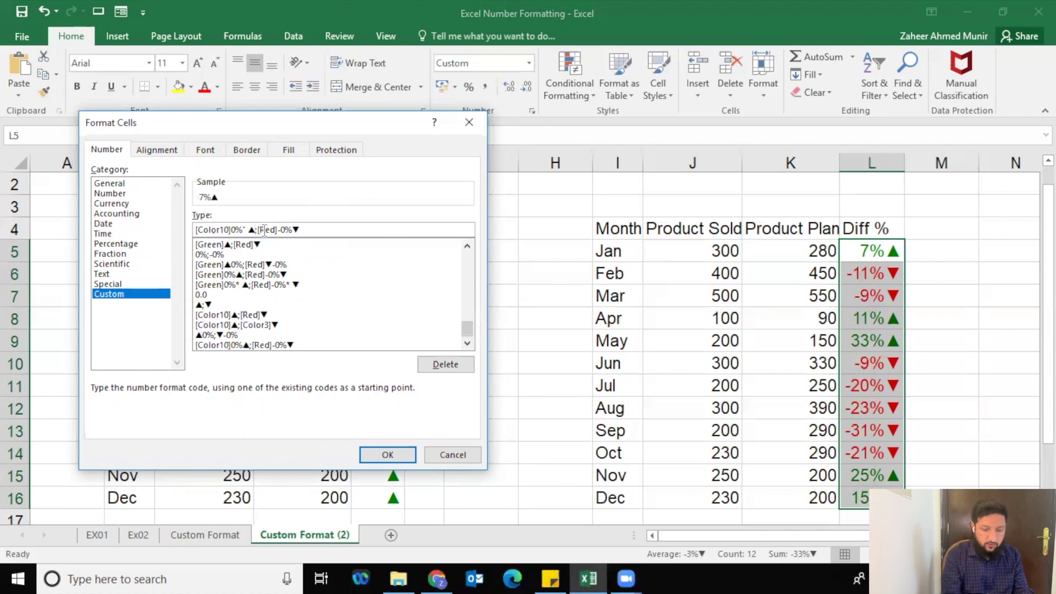
key("BackSpace")
type("\"")
key("Escape")
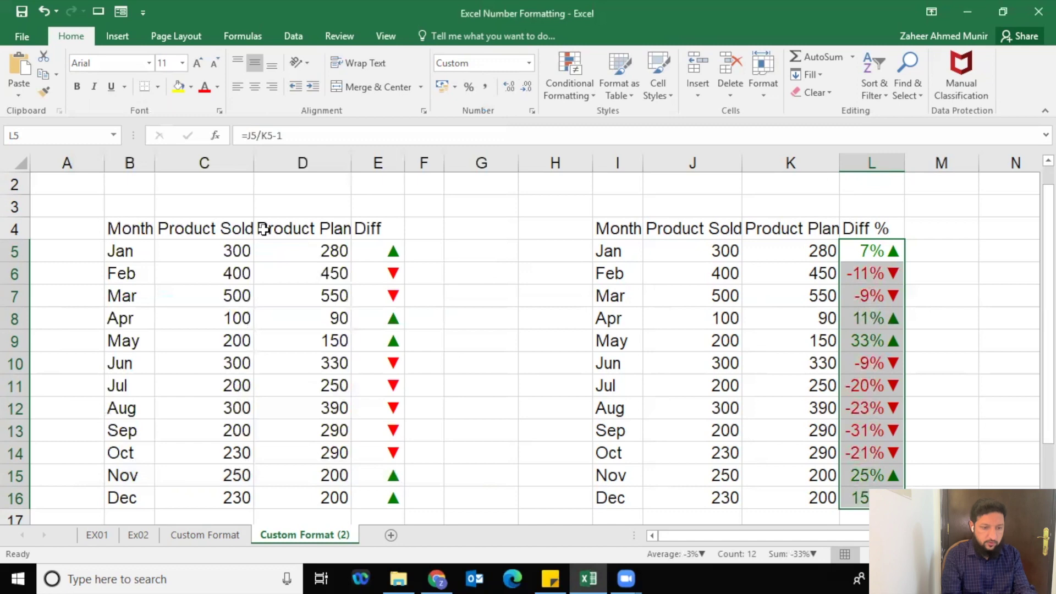
Insert quoted spaces between the percentages and triangles in L5:L16 with the custom format [Color10]0%" ▲";[Red]-0%" ▼"
left_click(531, 111)
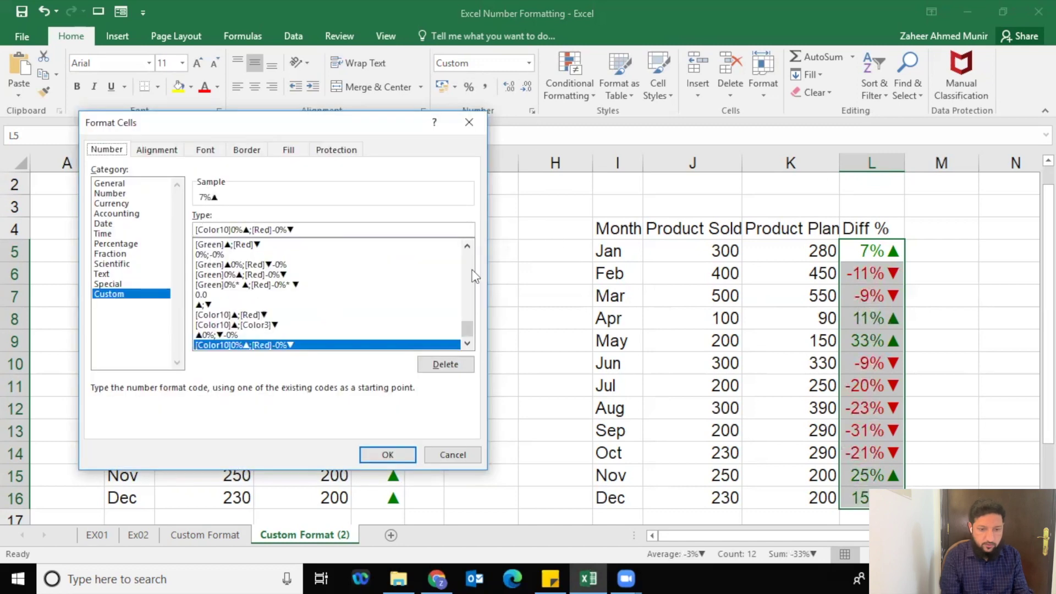
left_click(246, 229)
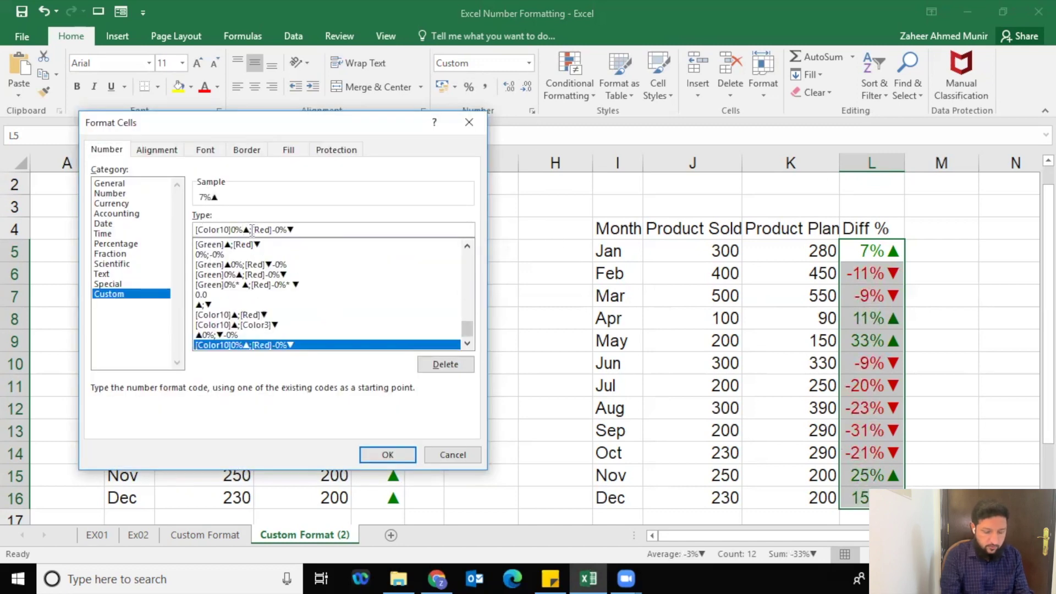
type("\"\"")
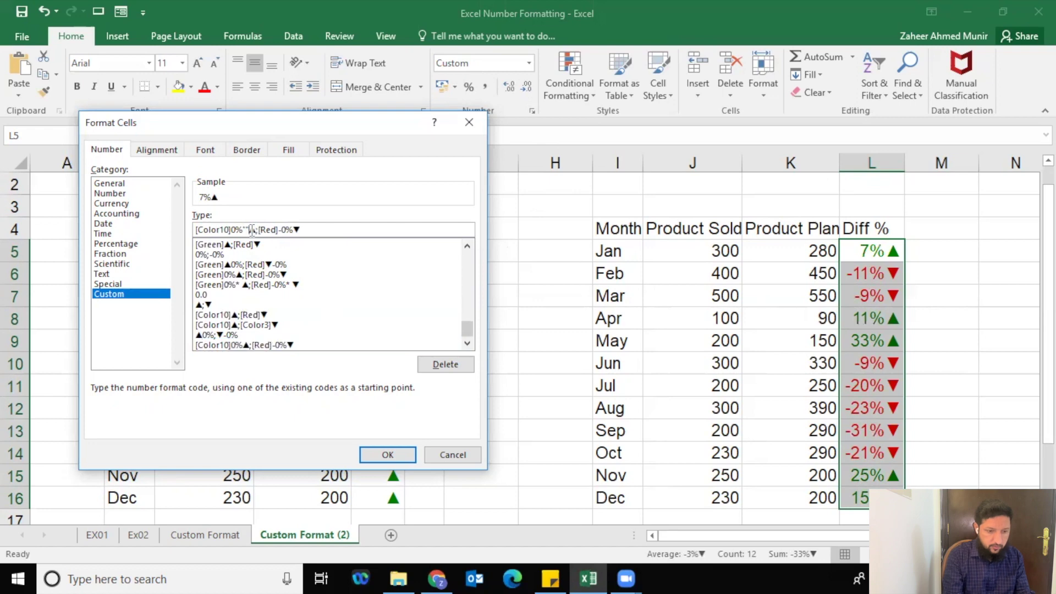
key("BackSpace")
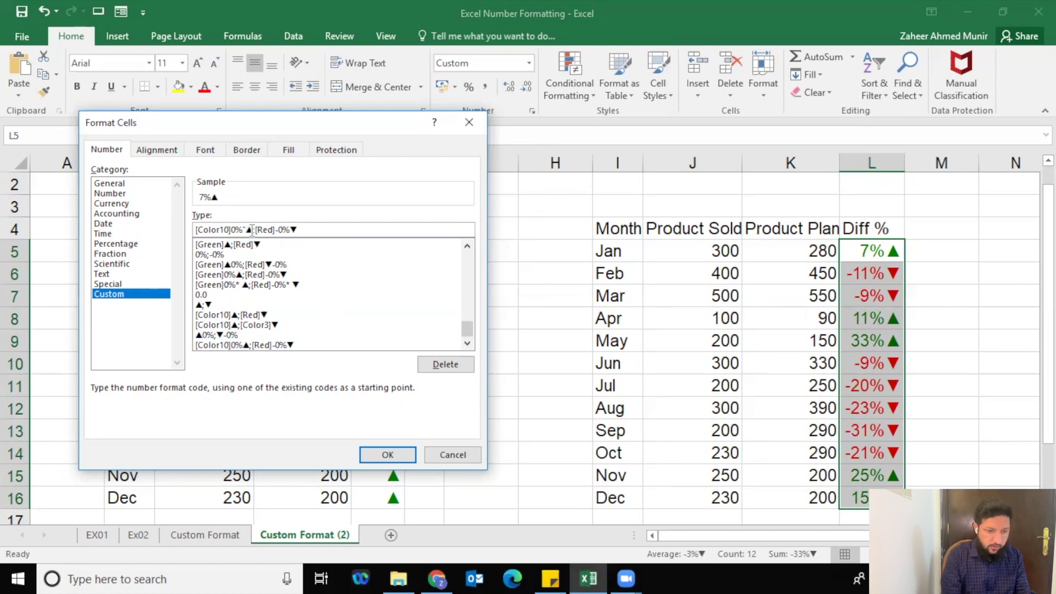
type("\"")
left_click(299, 232)
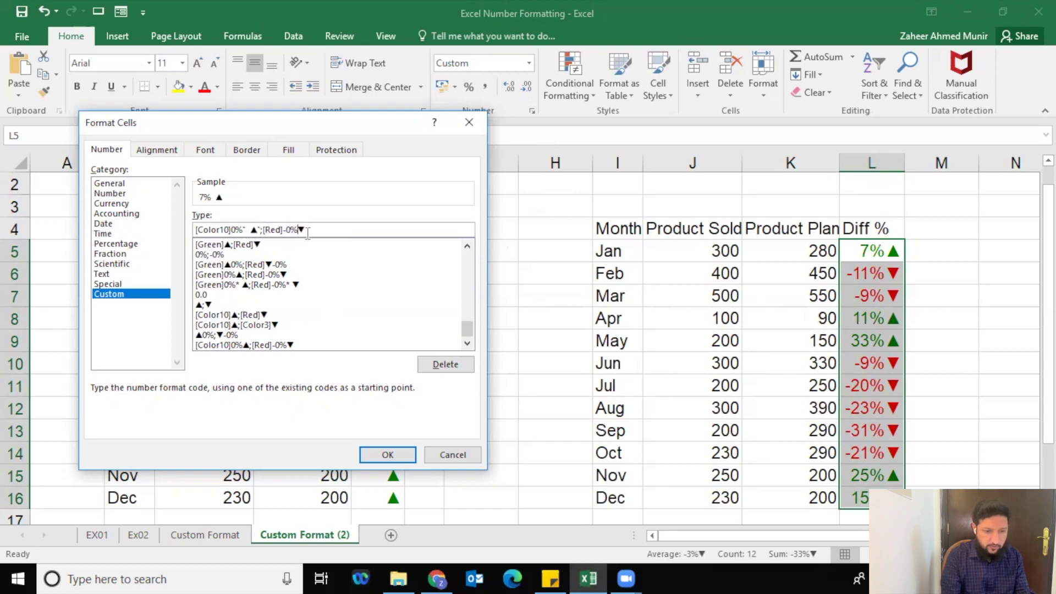
left_click(310, 232)
type("\"")
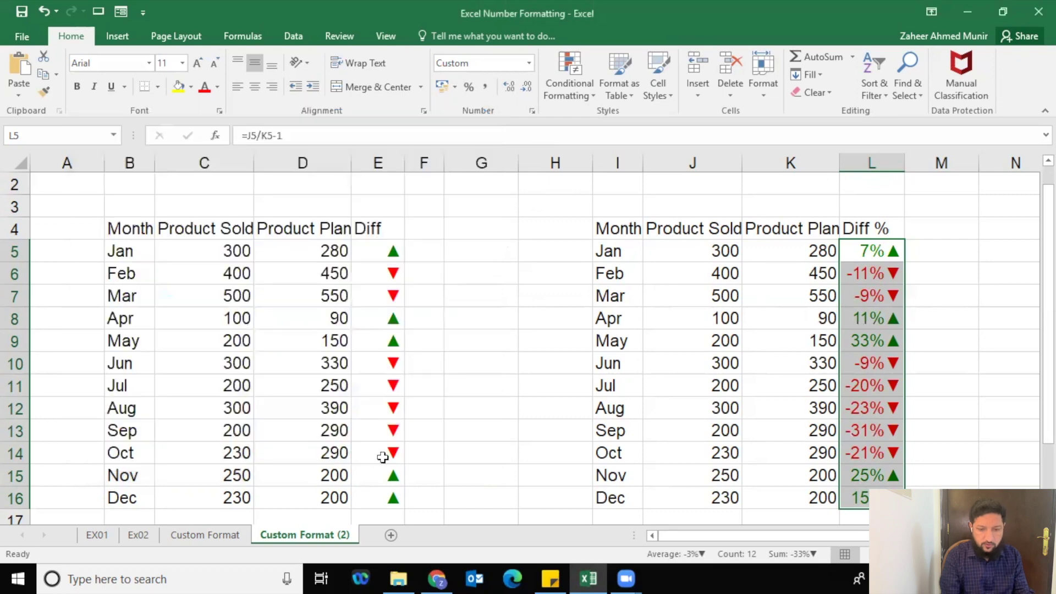
left_click(383, 456)
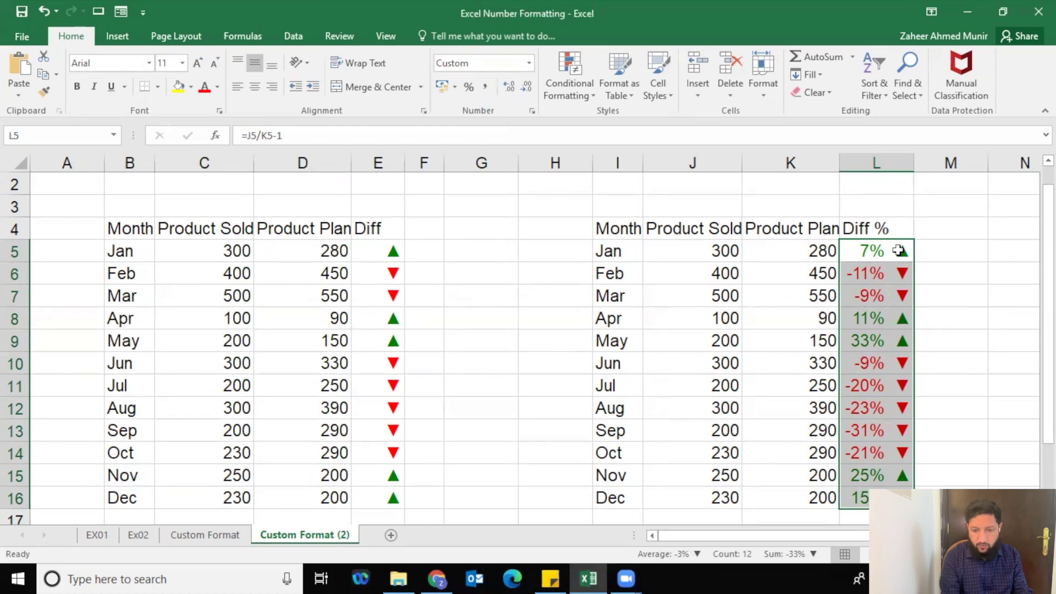
Replace the quoted spaces in the L5:L16 custom format with space-fill codes, giving [Color10]0%* ▲;[Red]-0%* ▼
left_click(531, 114)
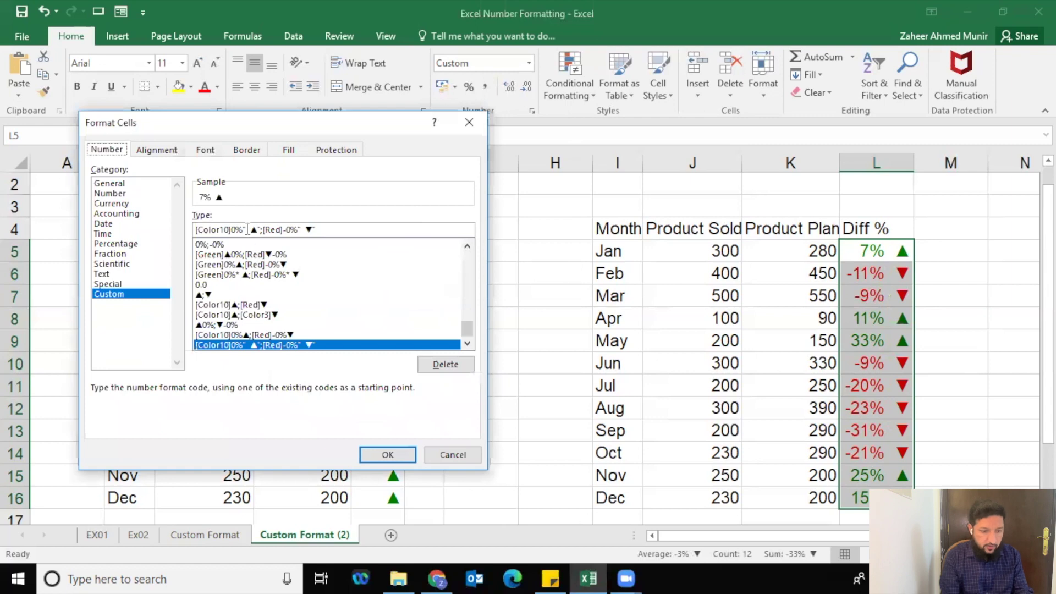
left_click_drag(245, 230, 255, 230)
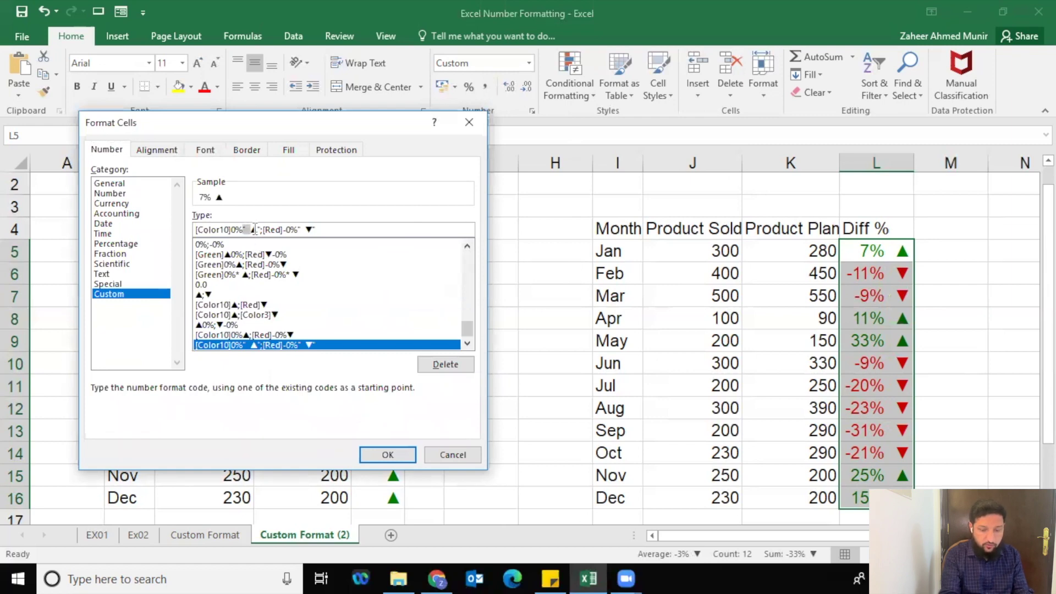
key("Delete")
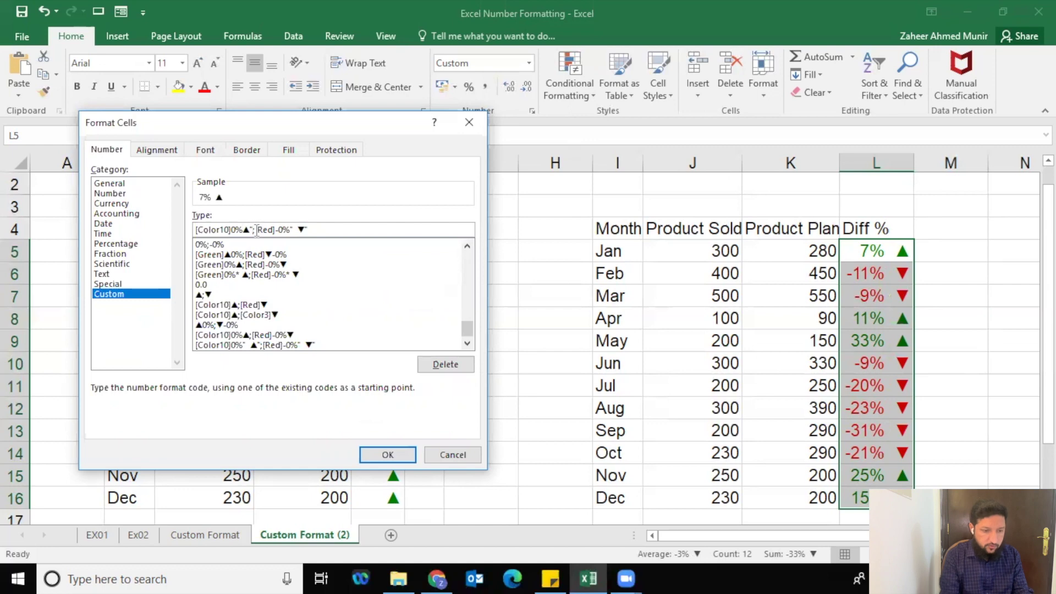
key("Right")
key("Delete")
left_click_drag(295, 227, 287, 226)
key("Delete")
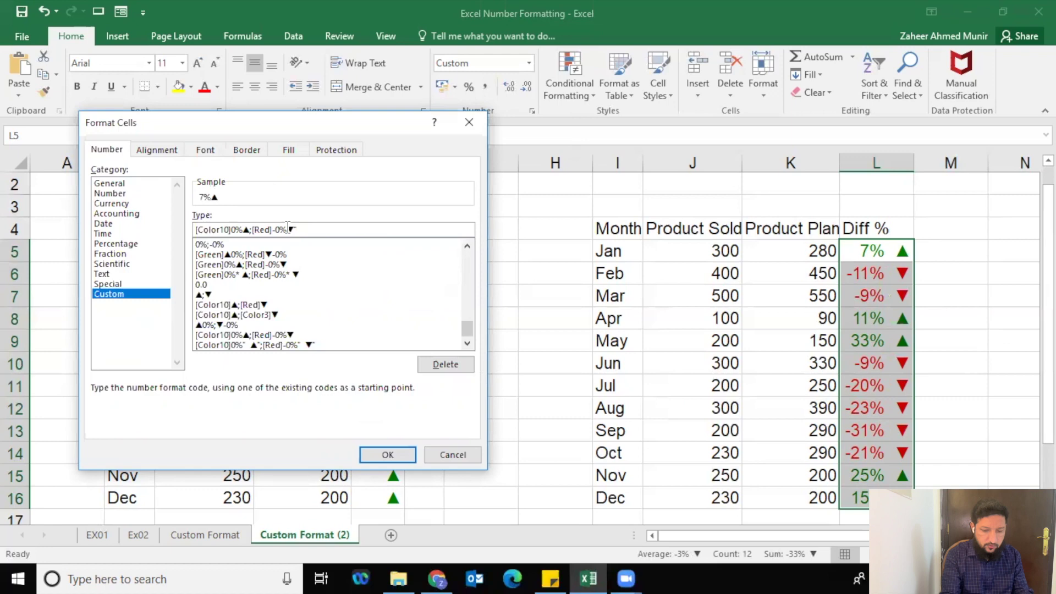
key("BackSpace")
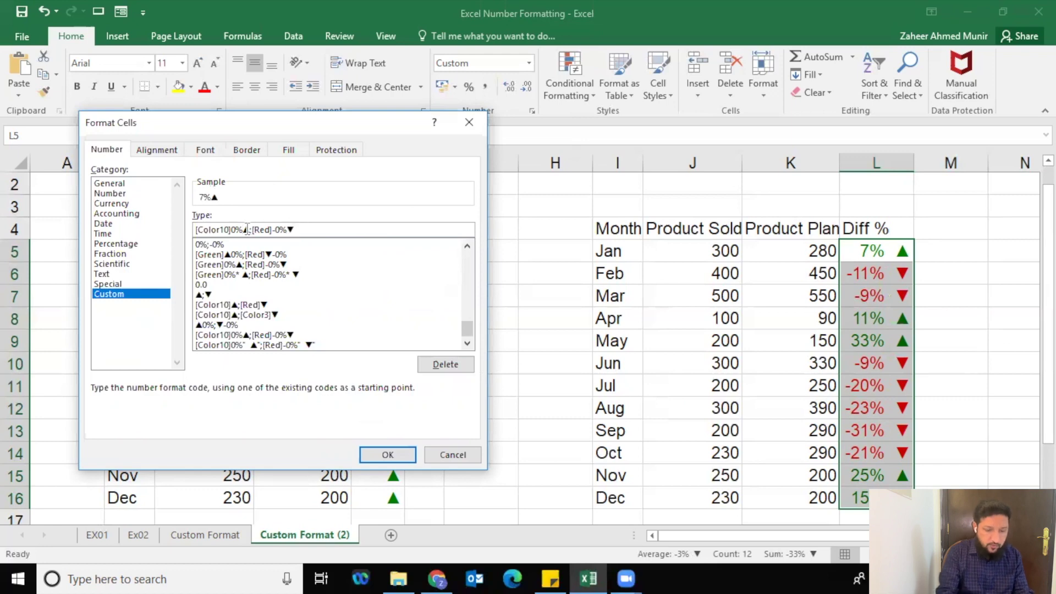
type("*")
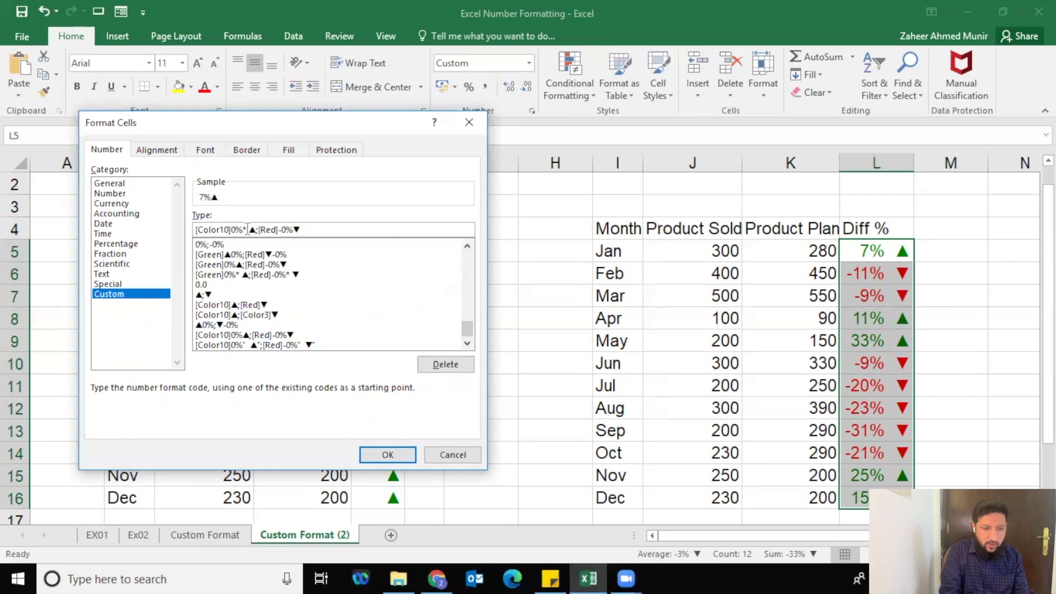
left_click(259, 230)
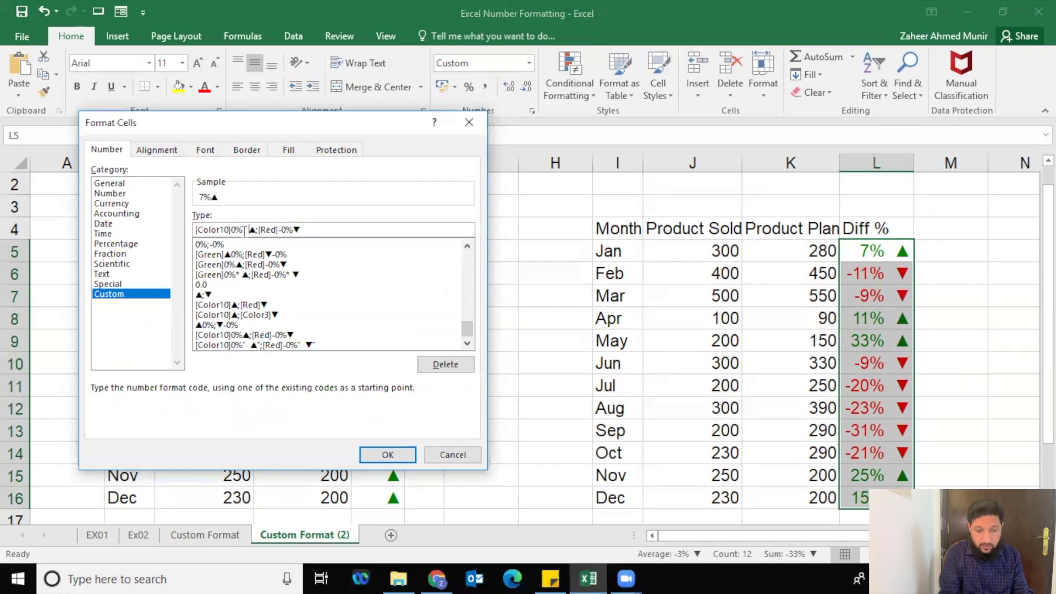
left_click(251, 232)
left_click(293, 229)
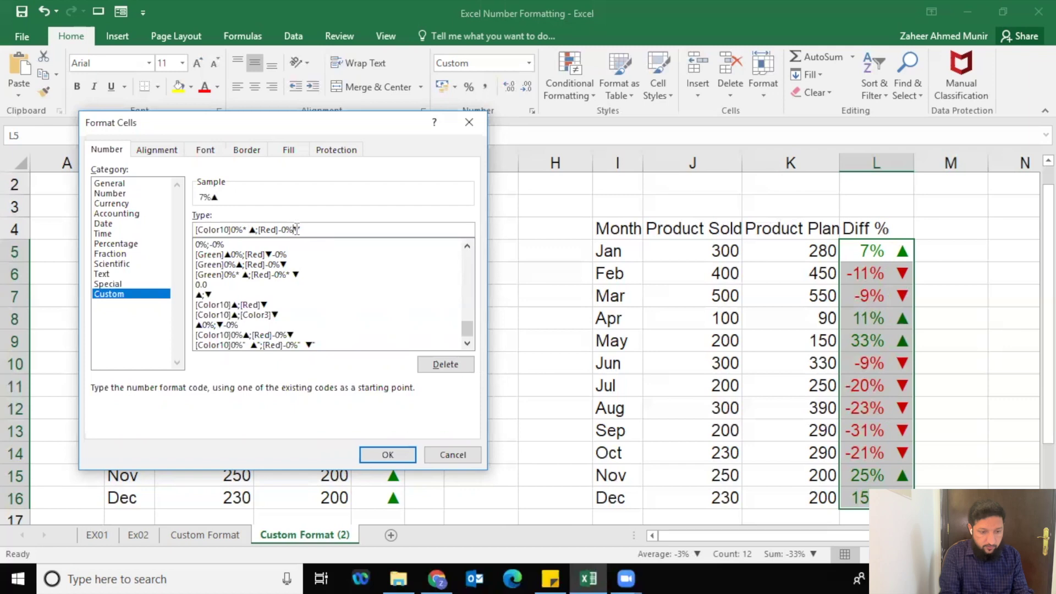
type("*")
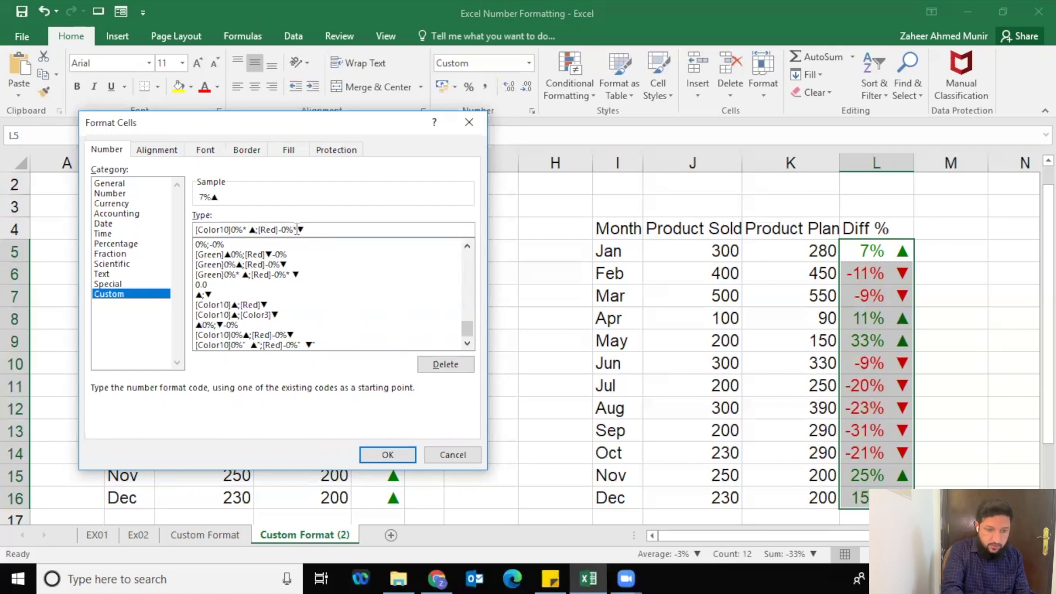
left_click(380, 455)
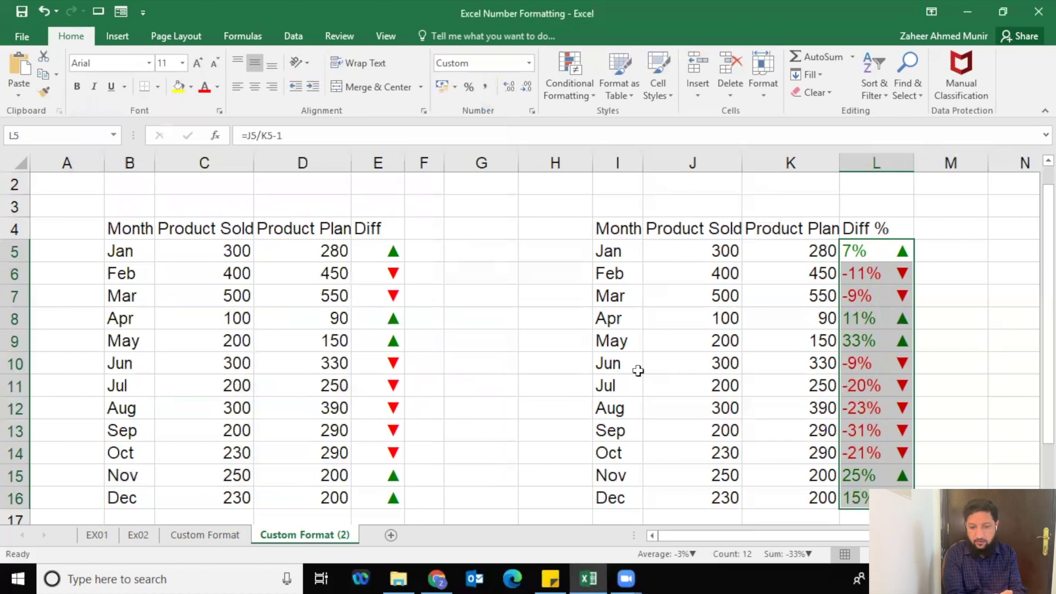
Widen column L to test the triangle alignment, and autofit the column to its contents
left_click_drag(914, 164, 1001, 167)
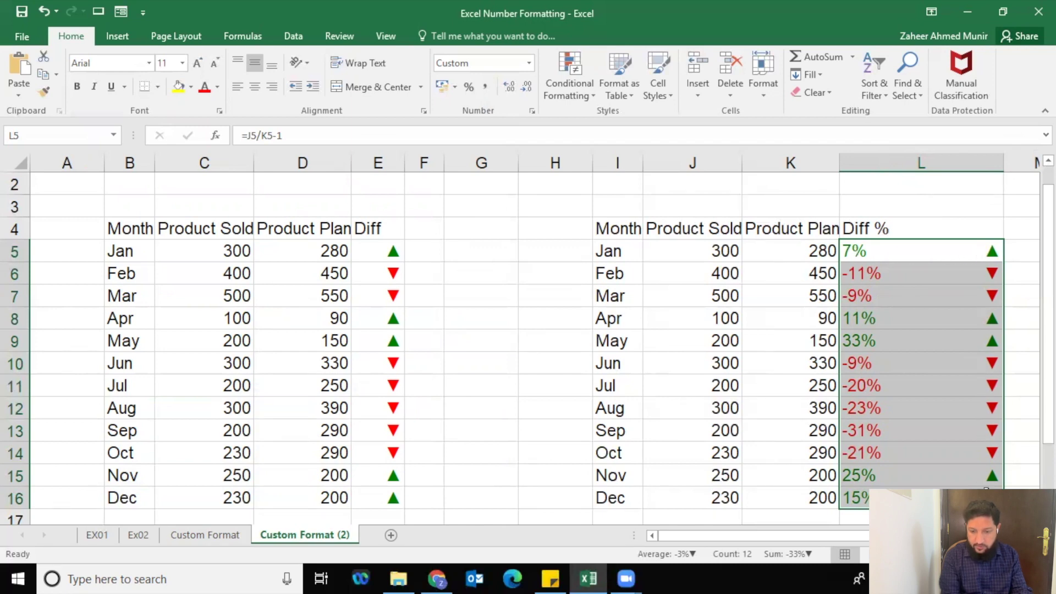
double_click(1003, 161)
left_click(865, 227)
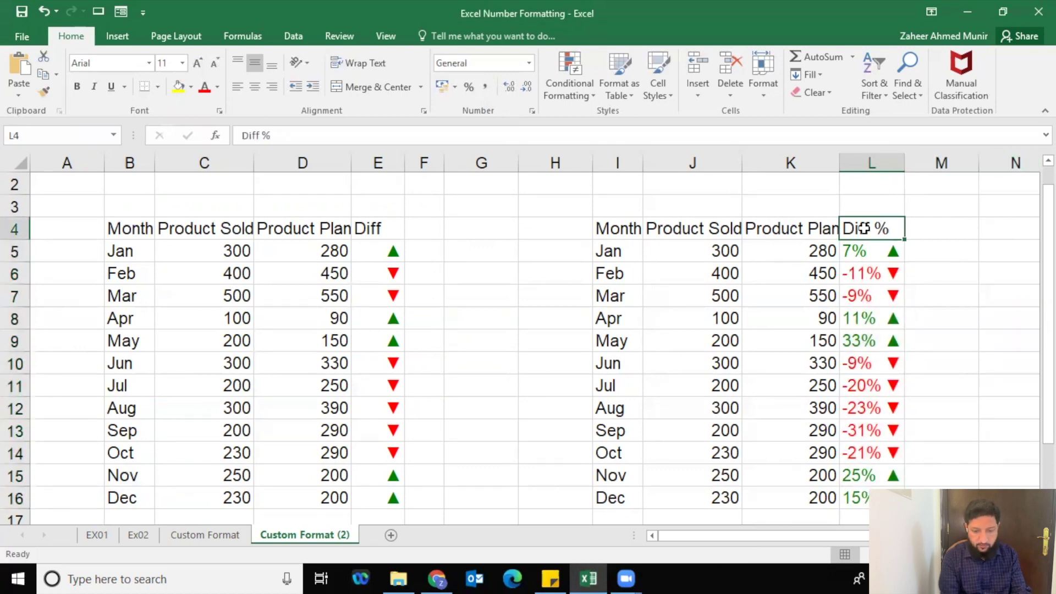
Consult the ColorIndex chart in the browser and change the negative color in the L5:L16 custom format to [Color5]
key("alt+Tab")
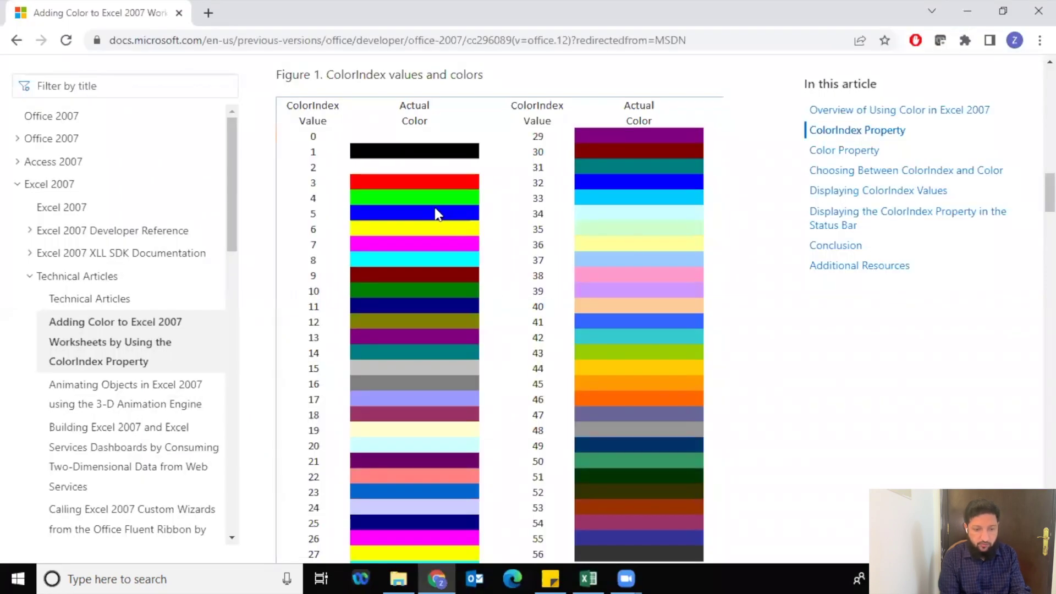
key("alt+Tab")
key("alt+Tab")
key("alt+Tab")
left_click_drag(890, 251, 868, 501)
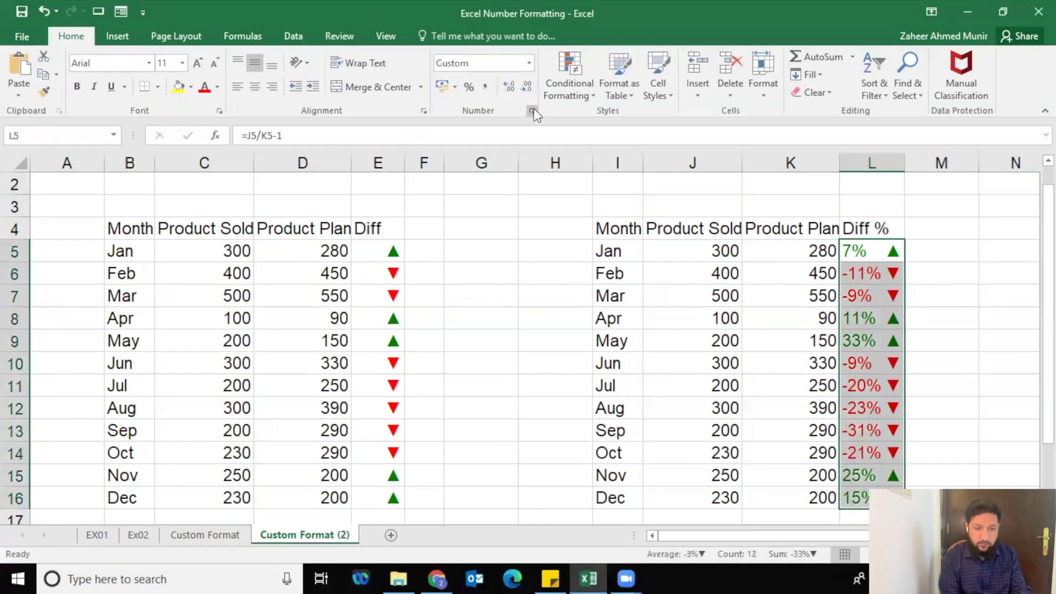
key("ctrl+1")
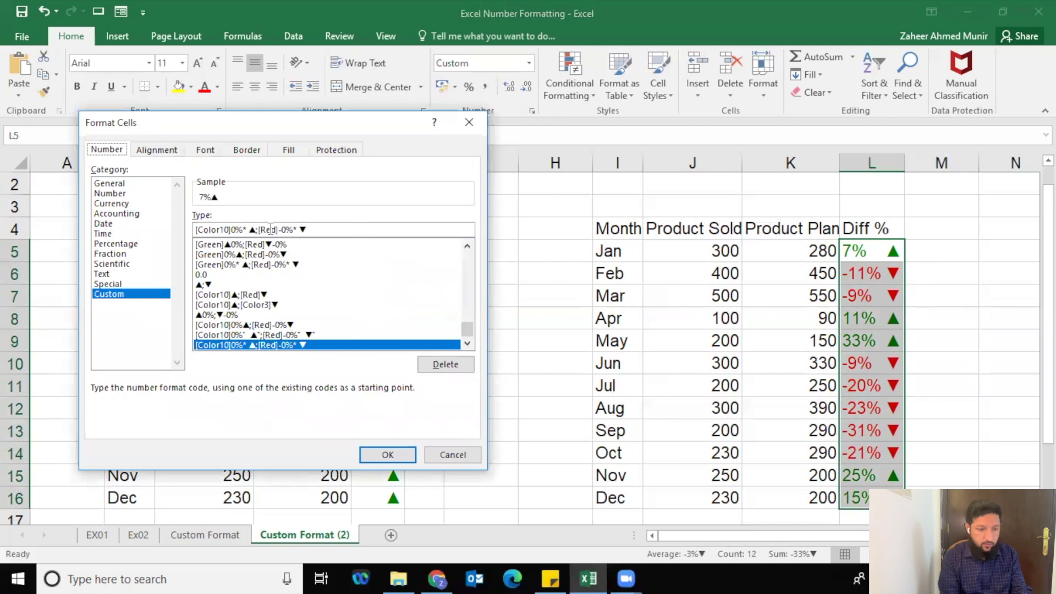
left_click_drag(277, 229, 263, 228)
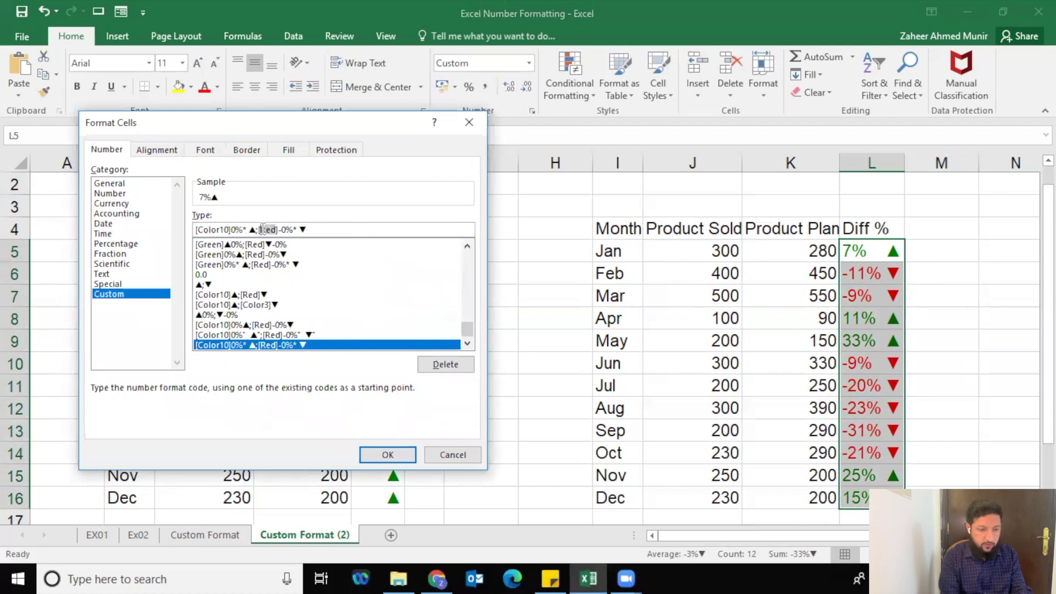
type("Color")
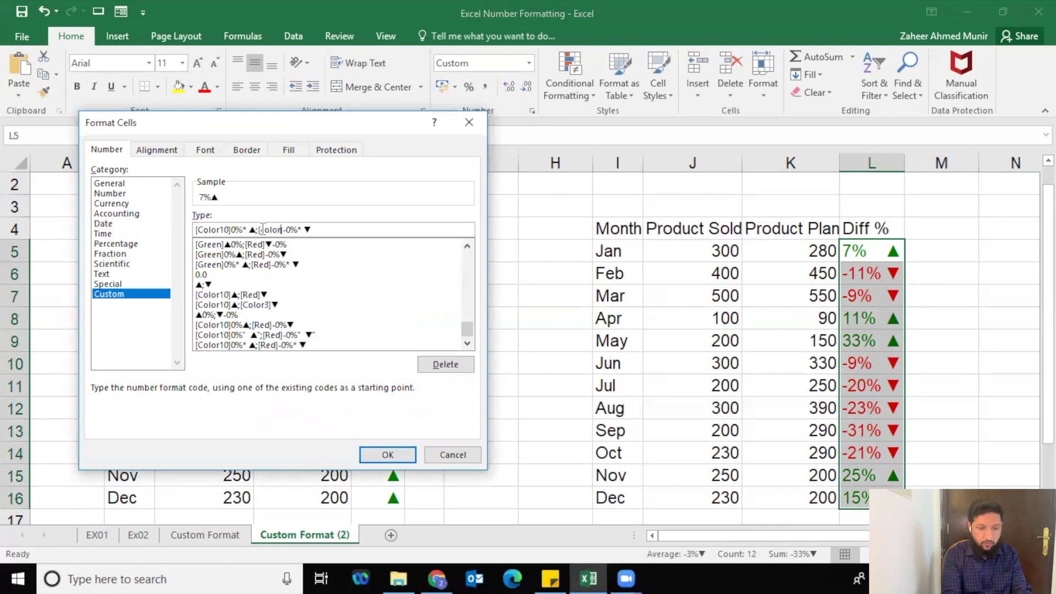
type("3]")
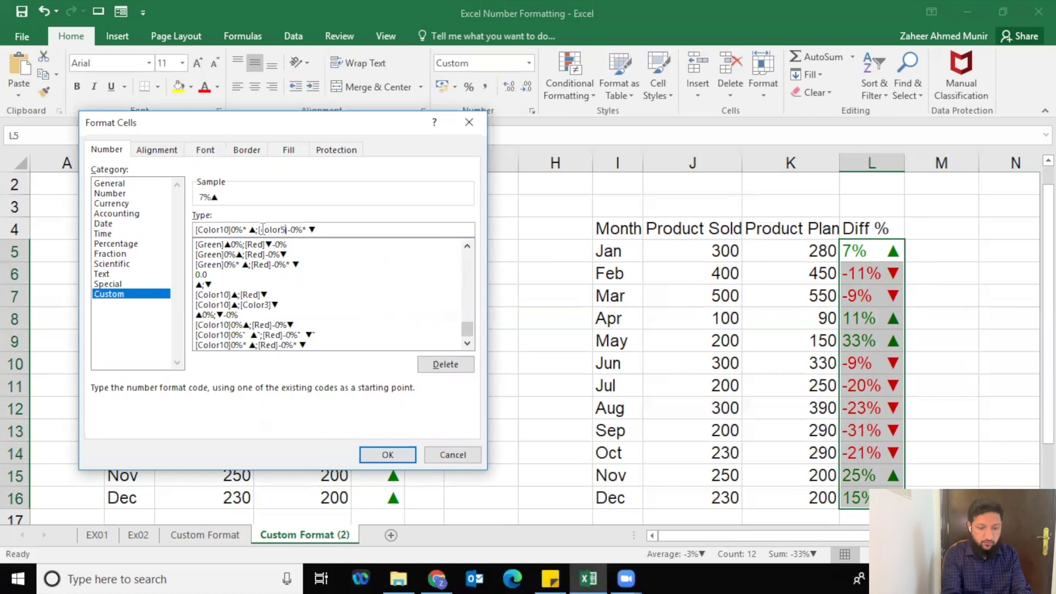
left_click(375, 458)
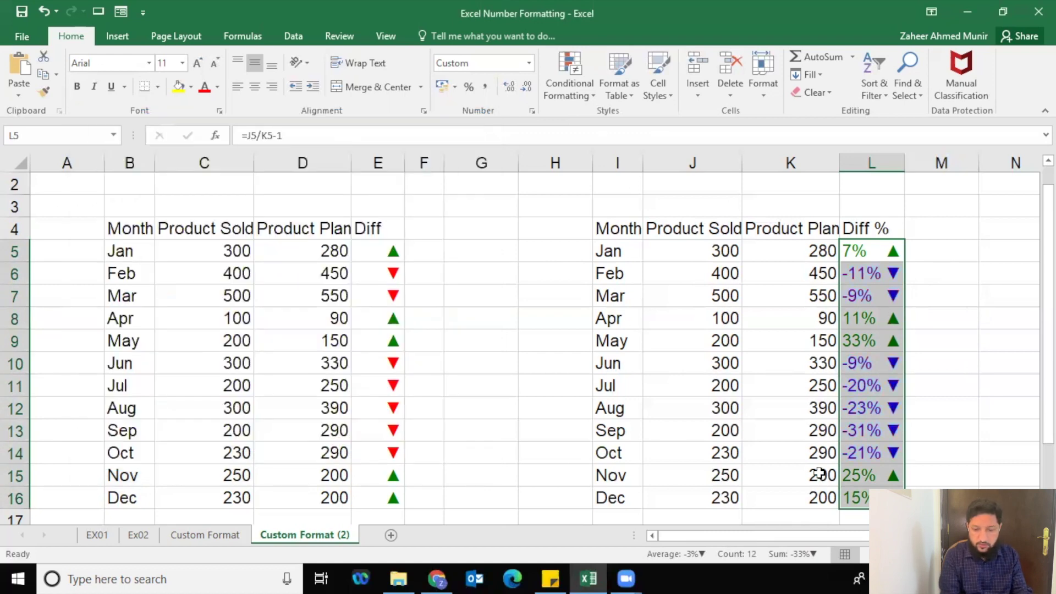